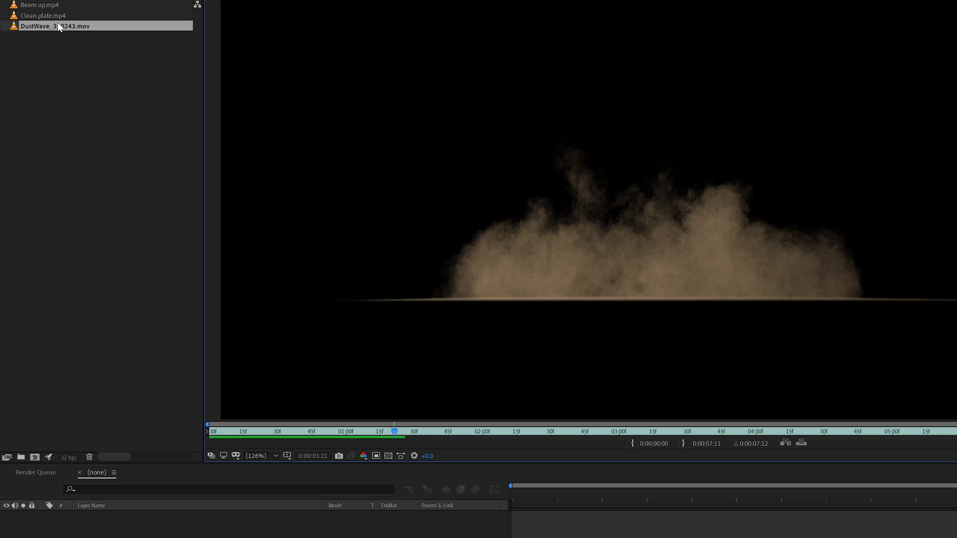
Create a composition from DustWave_3_0243.mov and duplicate the dust layer inside it
drag(35, 444, 35, 457)
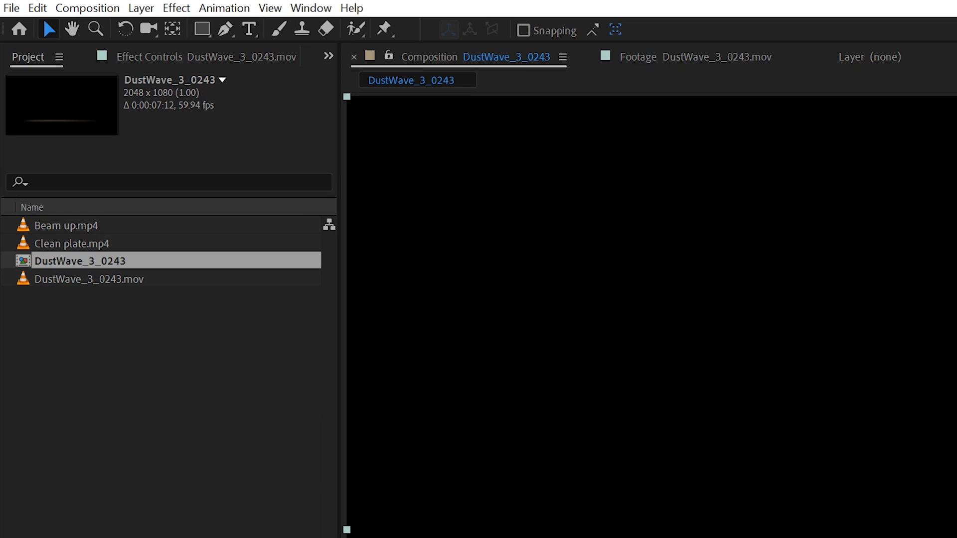
click(37, 8)
click(98, 230)
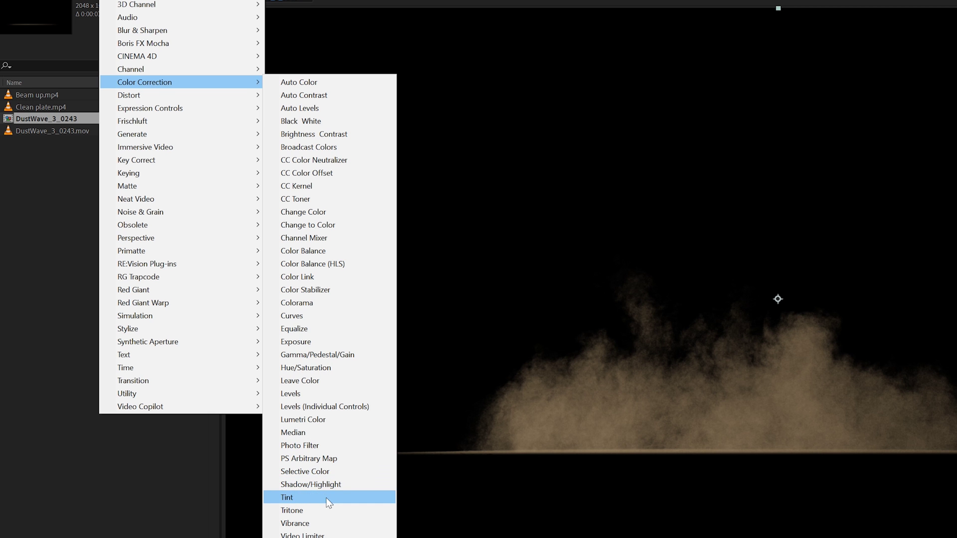
Apply the Tint and Levels color correction effects to the upper dust copy
click(326, 498)
click(112, 1)
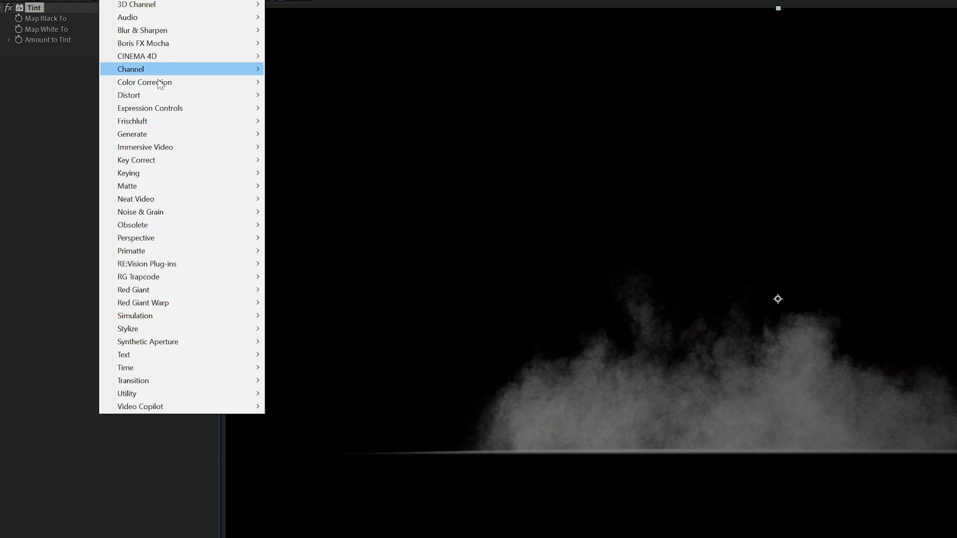
mouse_move(161, 83)
click(328, 395)
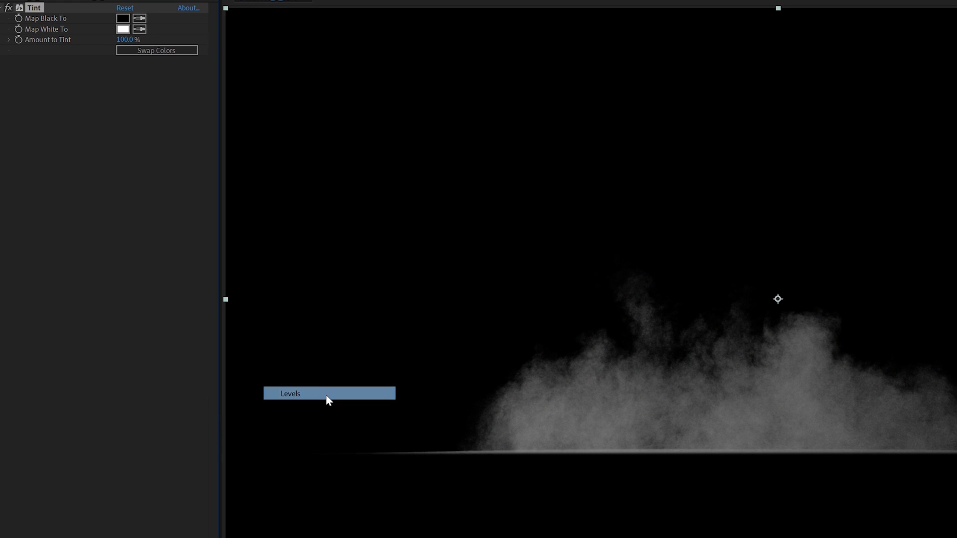
Lower the Levels input white on the upper dust copy and set the lower layer's track matte to Luma
drag(190, 137, 97, 143)
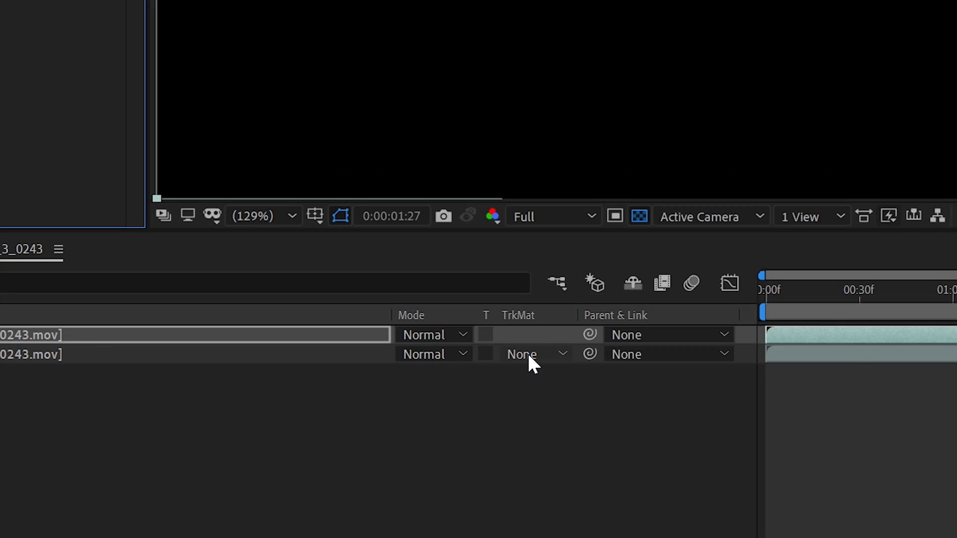
click(528, 353)
click(584, 458)
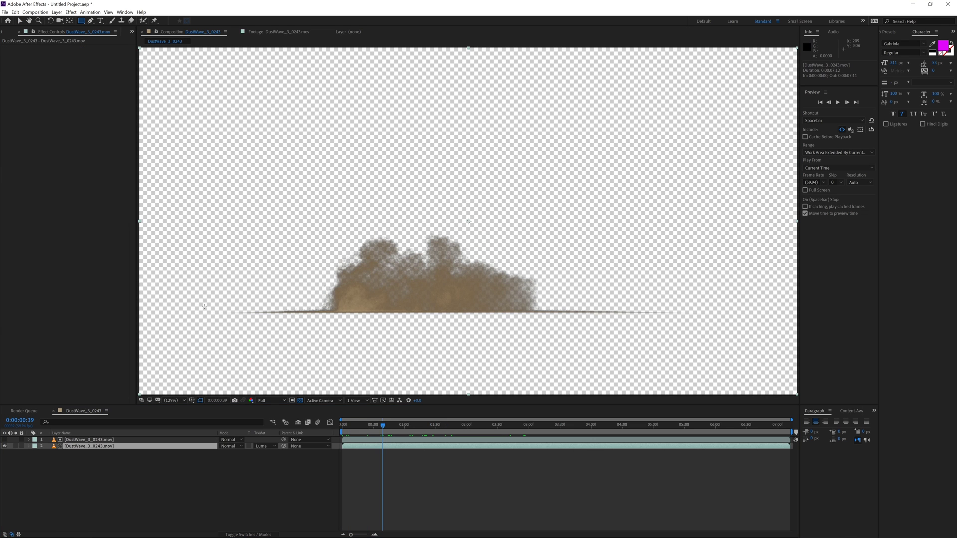
Cut the ground line out of the lower dust layer with a rectangular mask set to Subtract, and feather the mask
click(195, 309)
drag(700, 368, 714, 368)
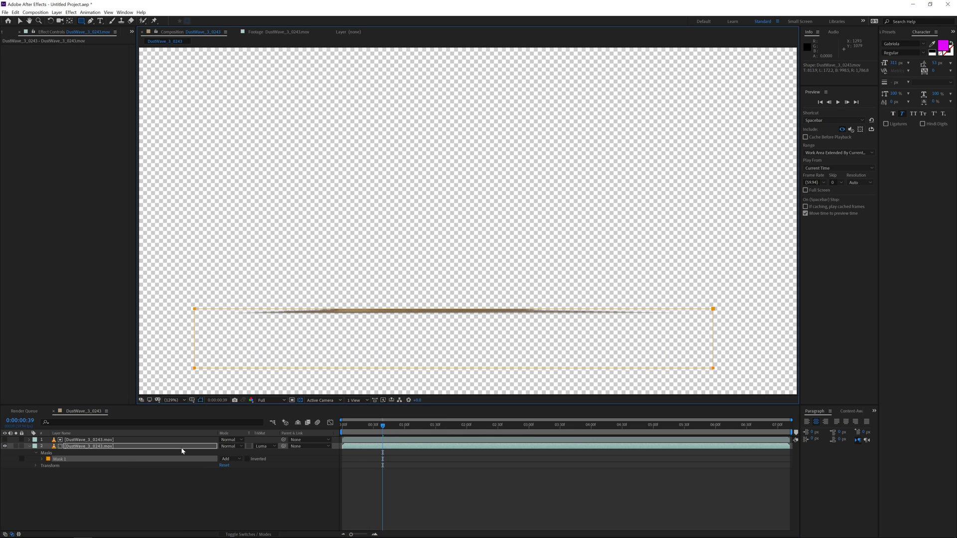
click(222, 459)
click(238, 483)
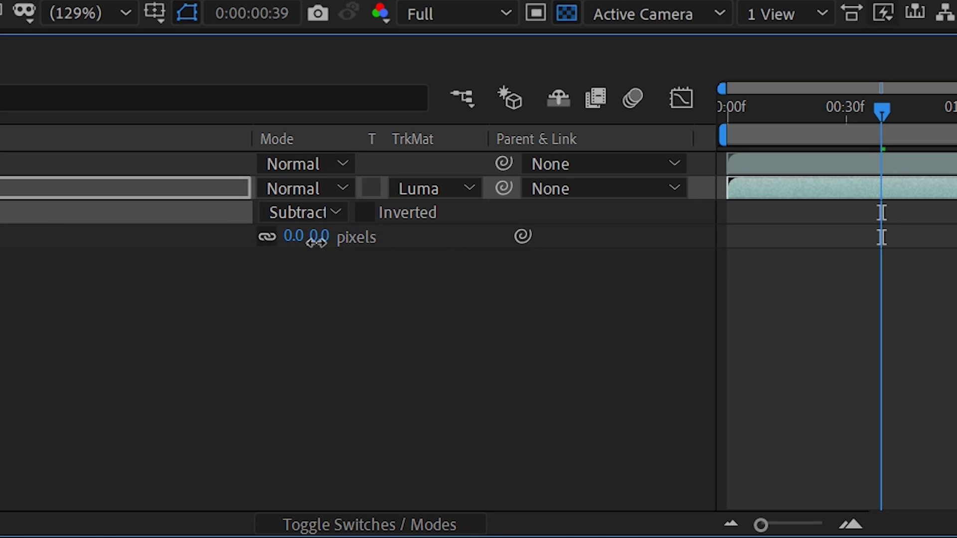
drag(316, 243, 333, 243)
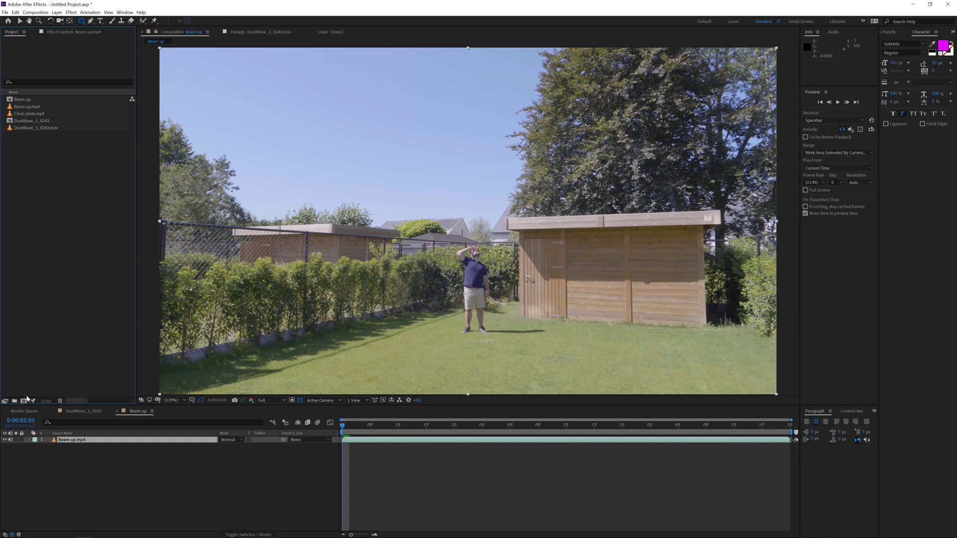
Place Clean plate.mp4 above Beam up.mp4 in the Beam up composition, starting at 0:00:03:17
drag(529, 430, 567, 431)
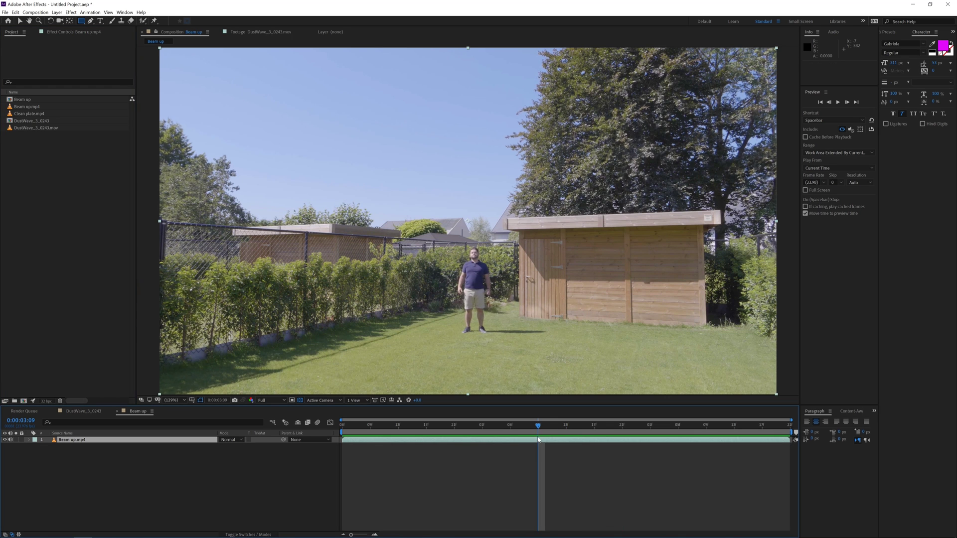
drag(550, 426, 594, 426)
drag(30, 114, 106, 437)
drag(347, 443, 609, 451)
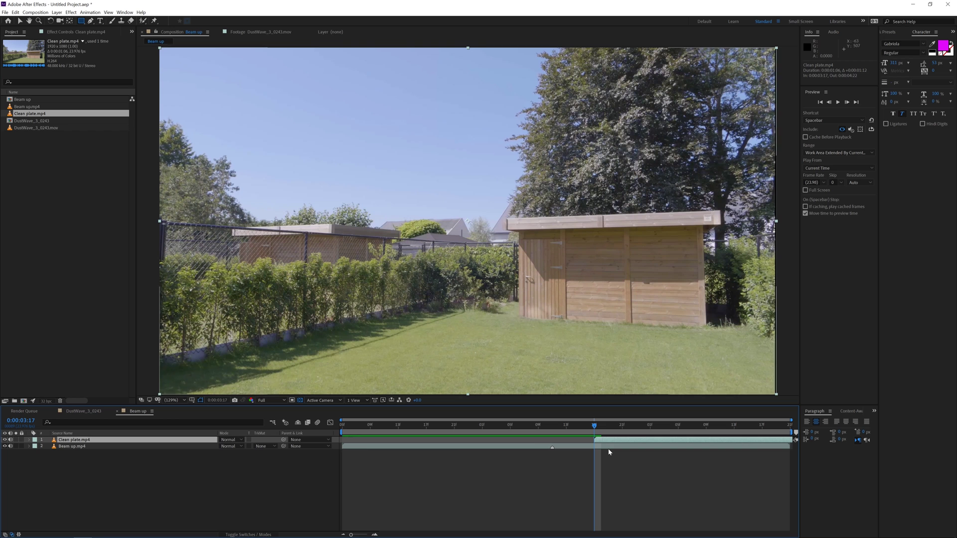
Mask Clean plate.mp4 with a large ellipse around the man's position, feathered by 200 pixels
drag(79, 21, 105, 42)
drag(419, 236, 496, 318)
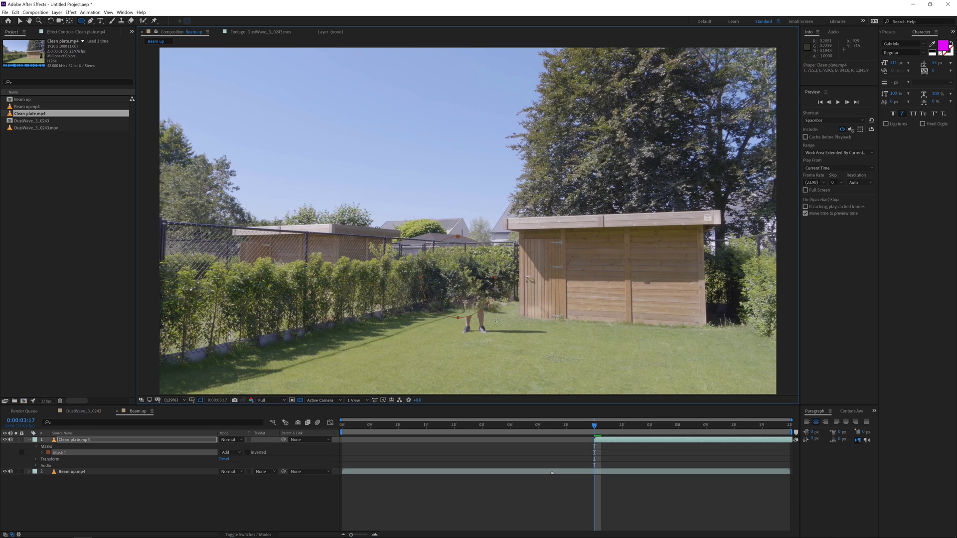
key(f)
click(234, 453)
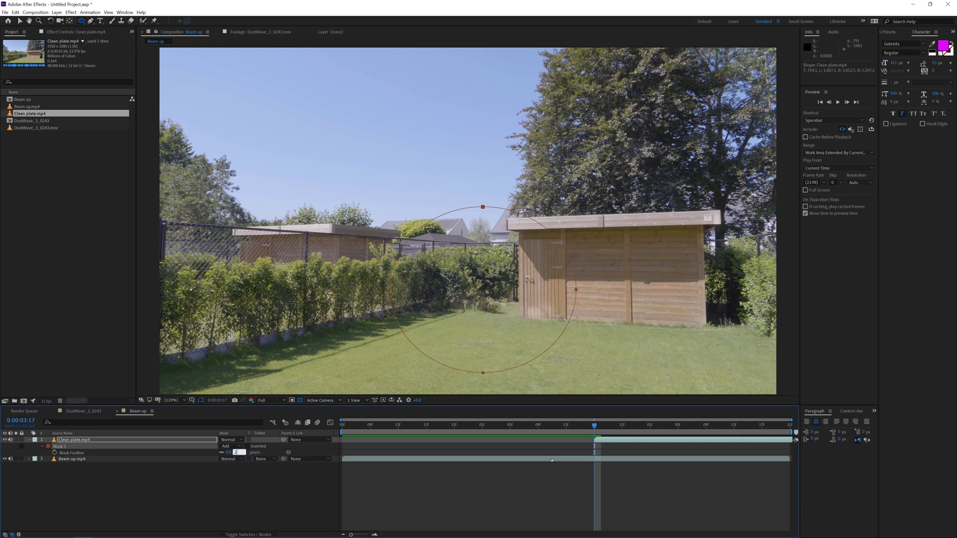
key(v)
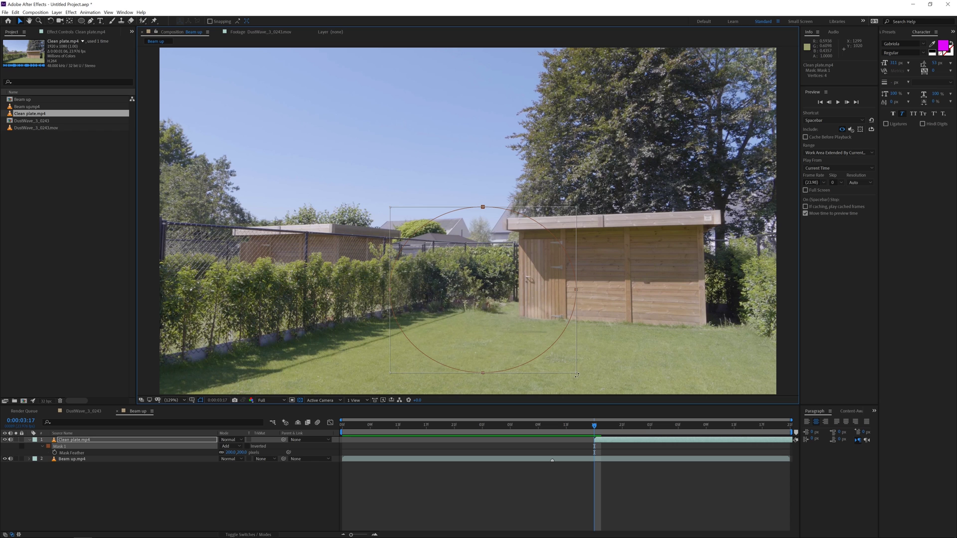
drag(577, 206, 615, 195)
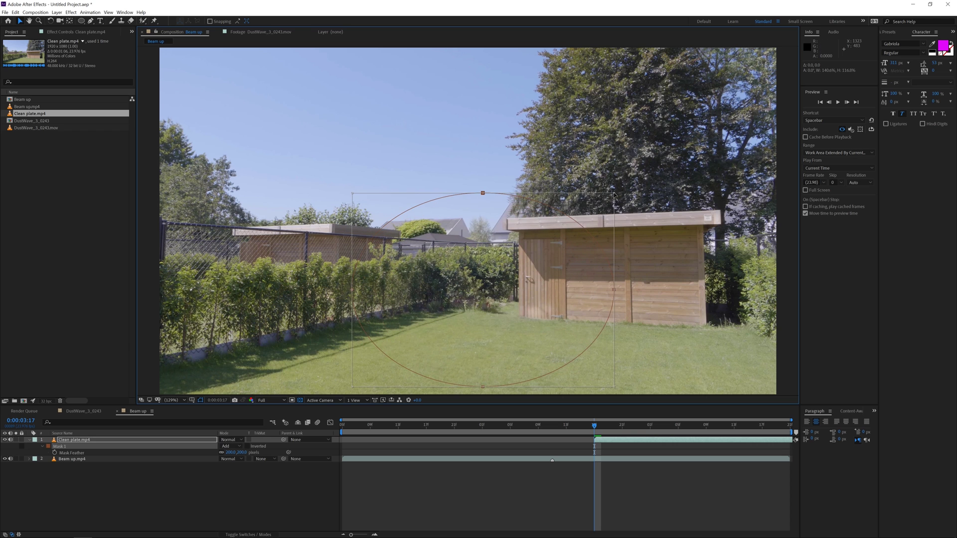
Keyframe the opacity of Clean plate.mp4 to fade it in between 0:00:03:17 and 0:00:03:23
click(275, 486)
click(600, 441)
key(t)
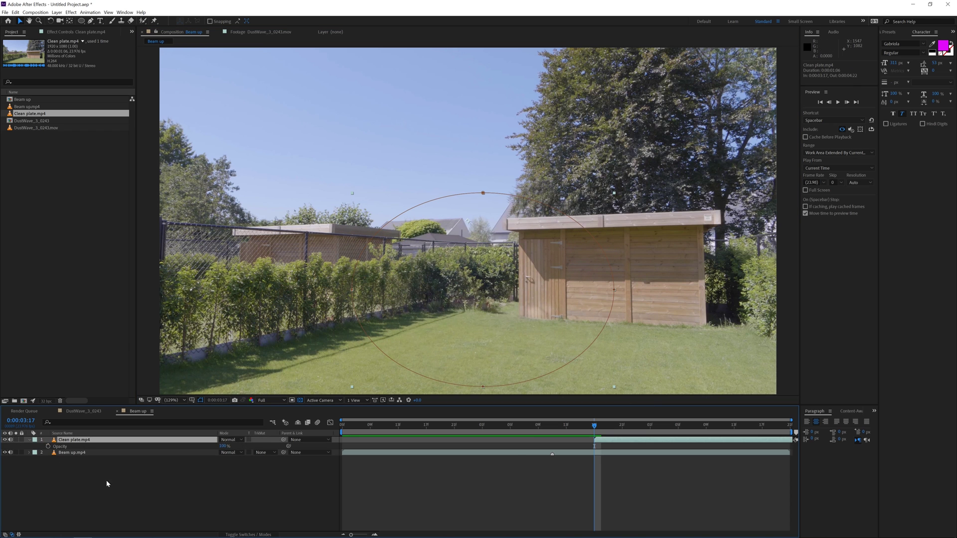
key(Return)
key(space)
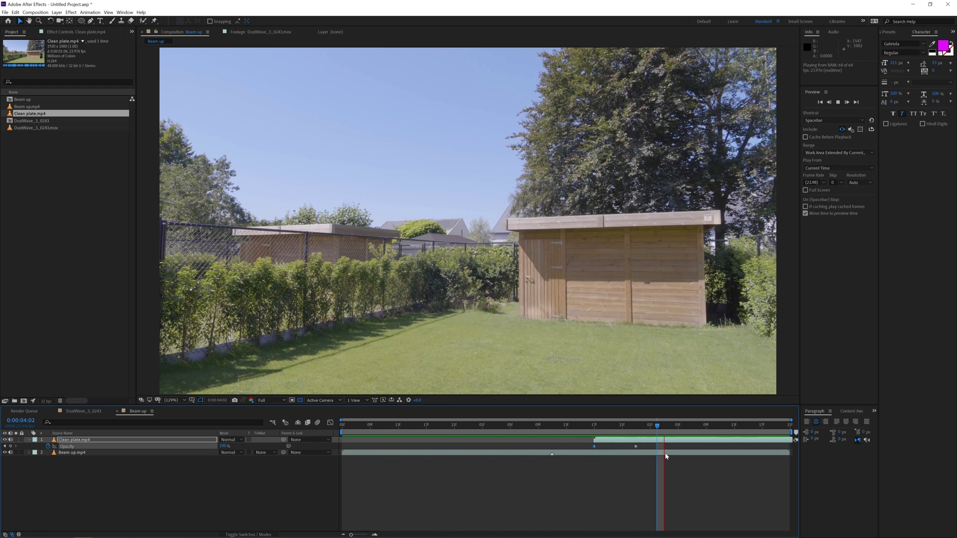
key(space)
Add the DustWave_3_0243 composition above Clean plate.mp4 and brighten its midtones with a Curves effect
drag(32, 121, 55, 167)
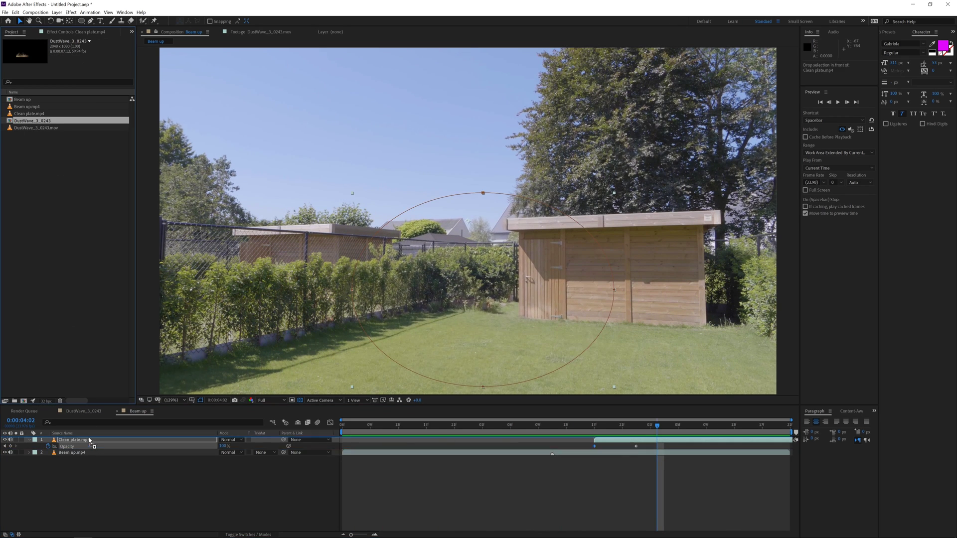
drag(89, 440, 89, 440)
click(71, 12)
mouse_move(95, 91)
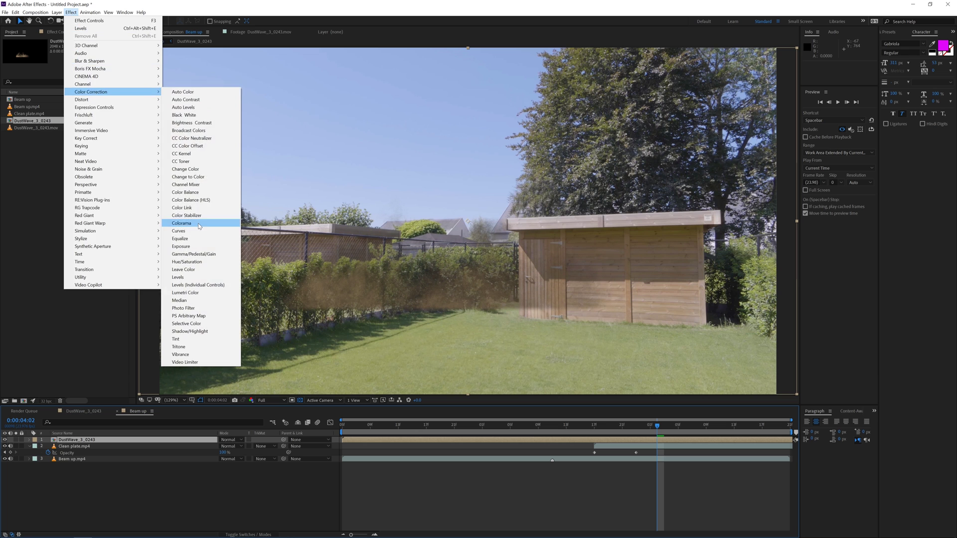
click(185, 227)
drag(56, 131, 51, 126)
drag(52, 126, 50, 123)
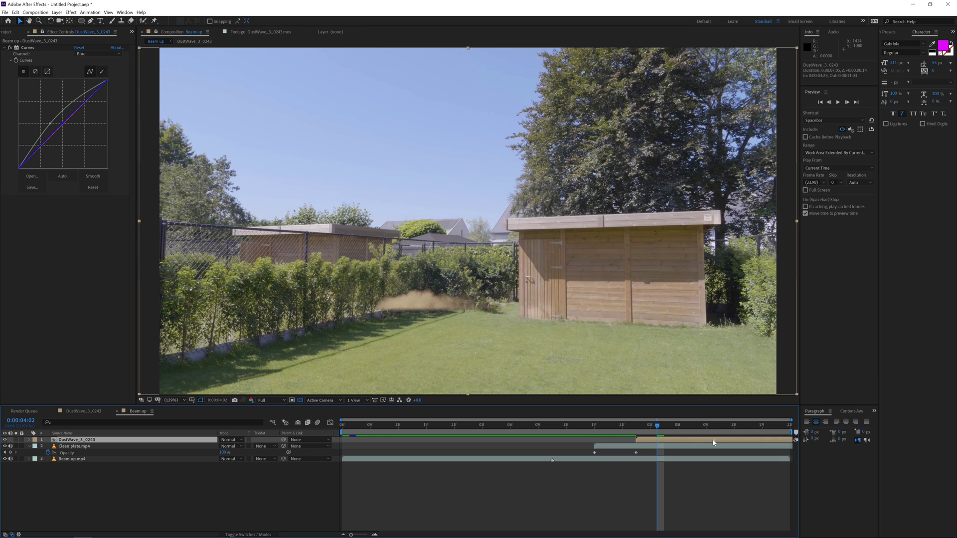
Shift the DustWave_3_0243 layer earlier on the timeline and enable time remapping on it
drag(713, 441, 562, 444)
right_click(567, 440)
mouse_move(608, 290)
click(665, 291)
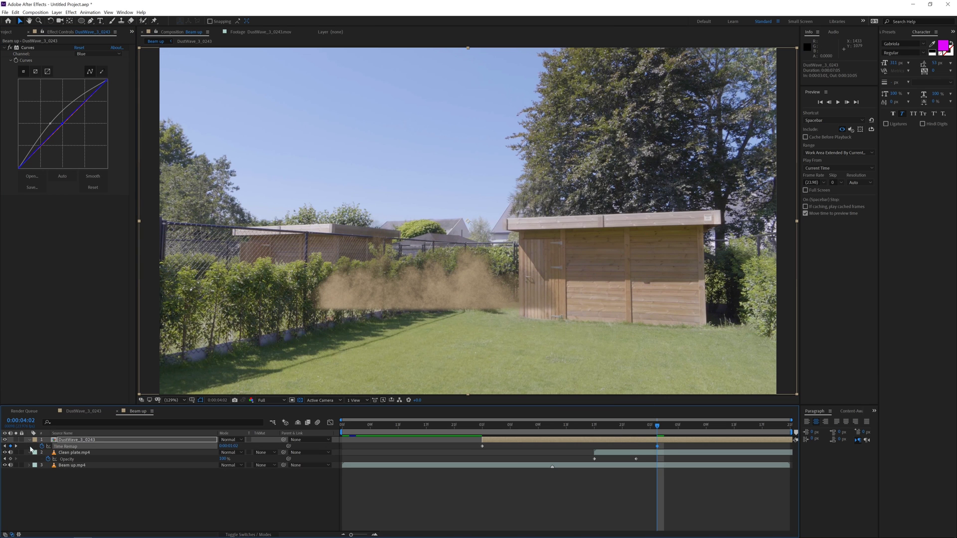
Speed up the dust by bringing its time-remap keyframes closer together, and adjust when the layer starts
drag(501, 440, 424, 440)
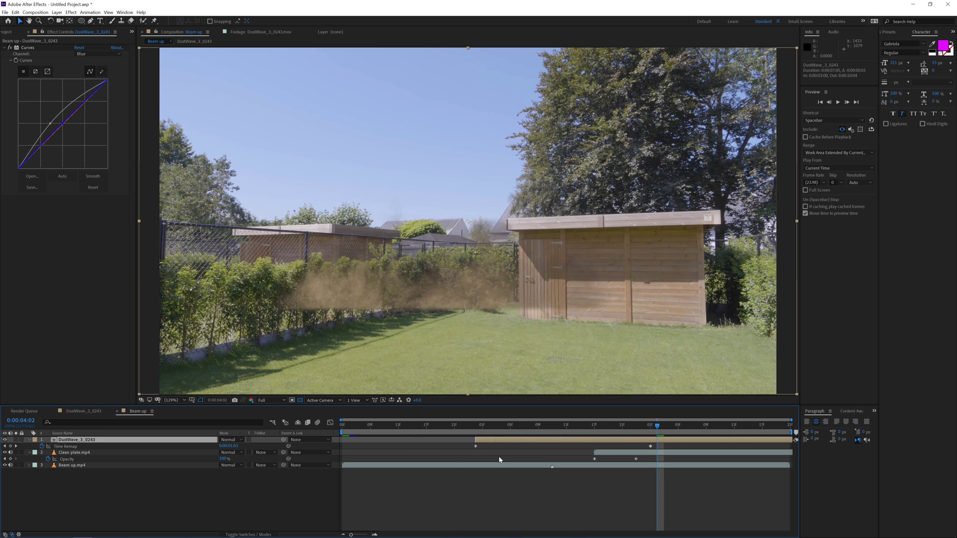
click(406, 440)
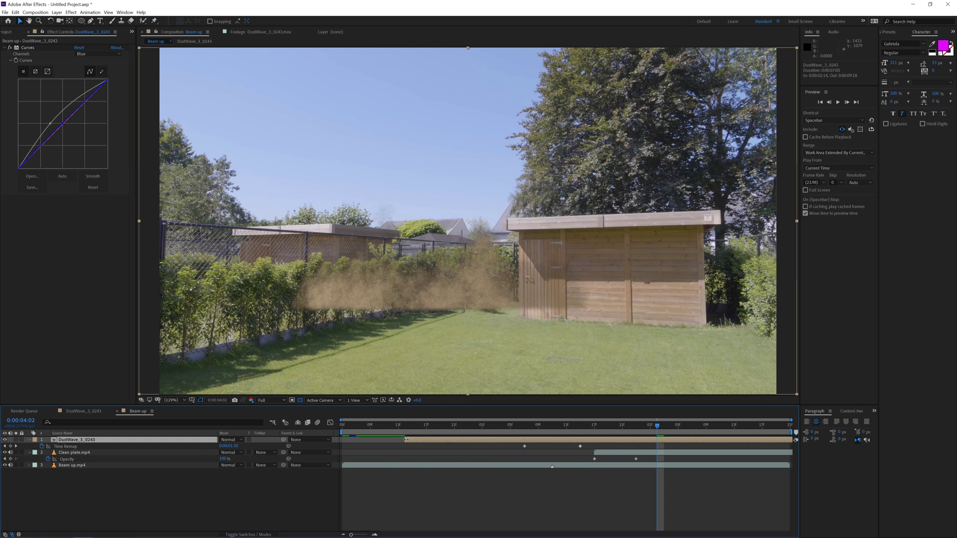
drag(554, 441, 621, 438)
Move the dust layer onto the lawn at the man's feet and scale it down
drag(452, 281, 509, 322)
key(s)
drag(238, 447, 215, 446)
Move the dust layer's anchor point down to the base of the dust cloud
click(70, 21)
drag(524, 263, 507, 331)
key(s)
Enlarge the upper dust copy around its base and reduce its opacity
key(v)
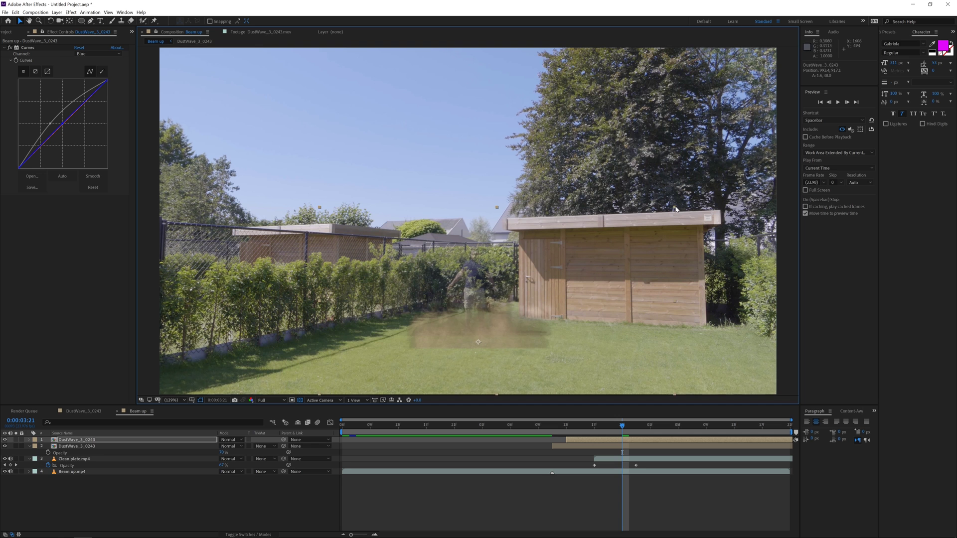
drag(674, 207, 933, 81)
key(t)
drag(223, 446, 208, 446)
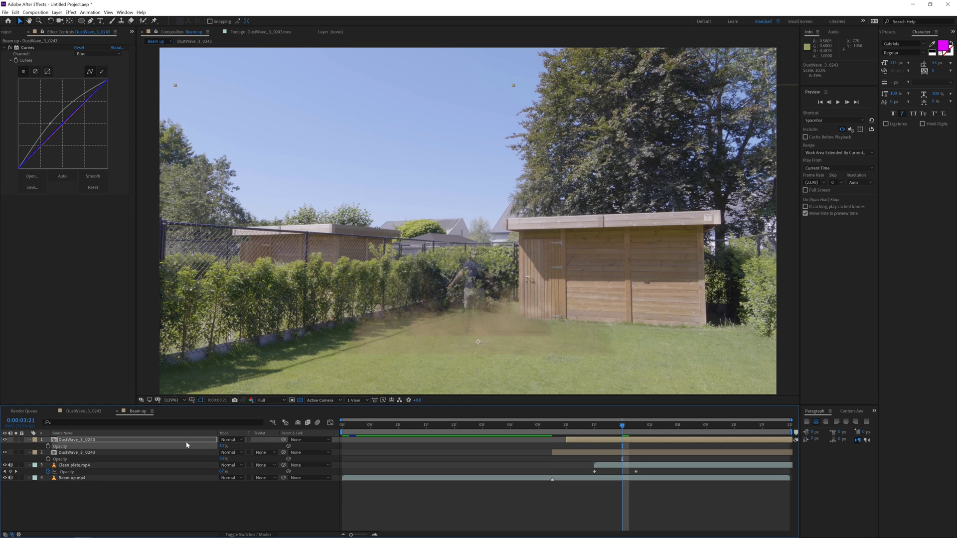
Duplicate the upper dust layer, placing the new copy lower on the lawn and starting it later on the timeline
click(147, 440)
key(ctrl+d)
drag(463, 309, 467, 336)
drag(595, 440, 630, 440)
Reduce the newest dust copy's opacity, nudge it slightly upward and preview the dust effect
key(t)
drag(224, 446, 211, 446)
drag(495, 356, 497, 349)
key(space)
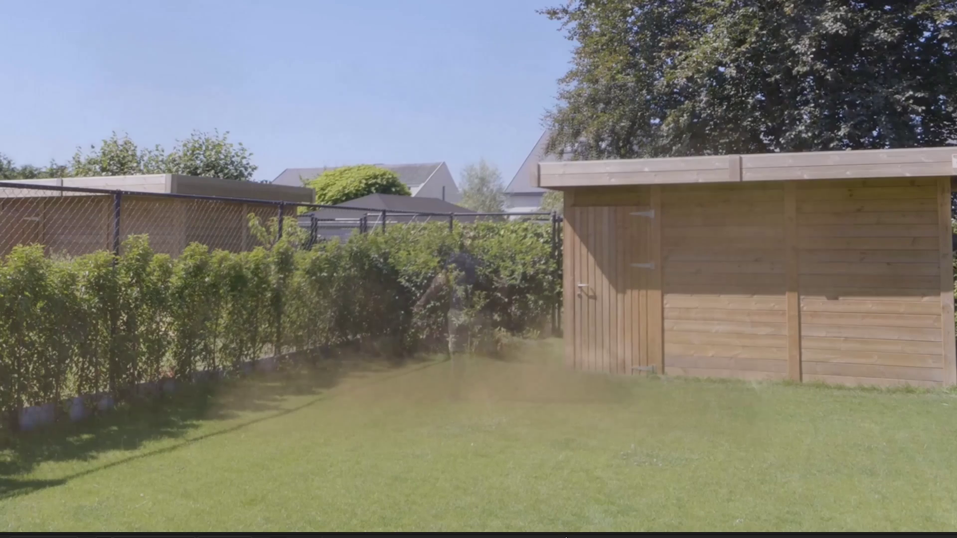
key(space)
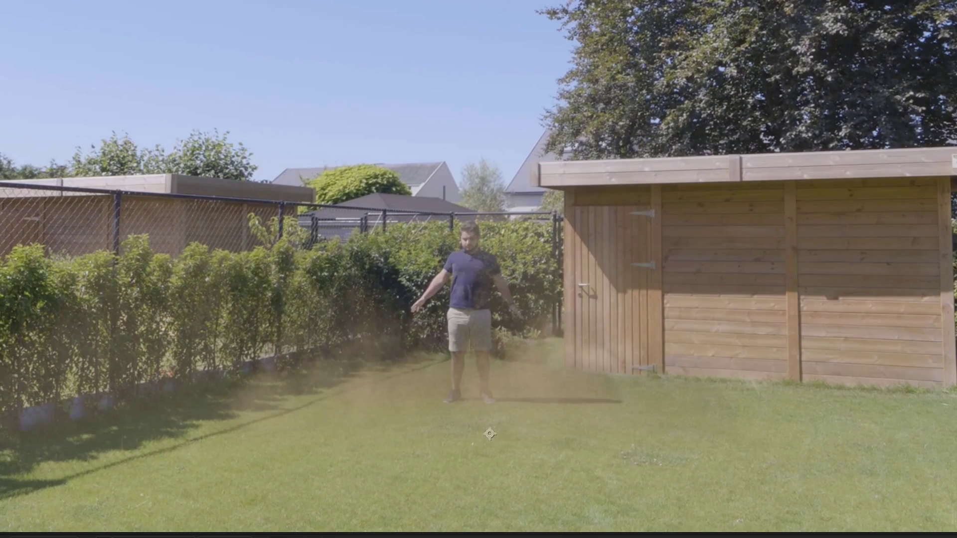
Create a 1920 x 1080 px composition named Beam Design at 24 fps with a 7-second duration
key(ctrl+n)
click(356, 177)
text(1920)
click(355, 197)
text(1080)
click(453, 94)
text(Beam)
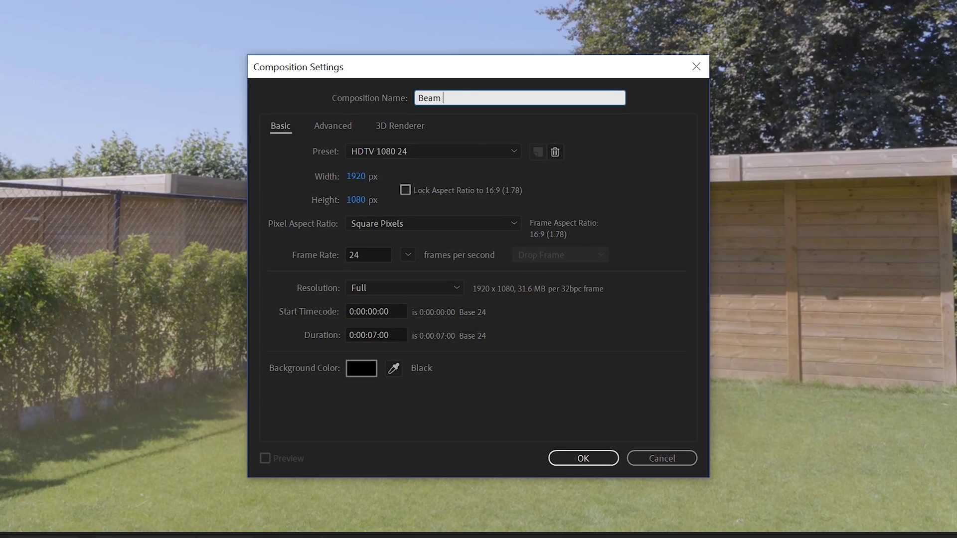
text(Design)
key(Return)
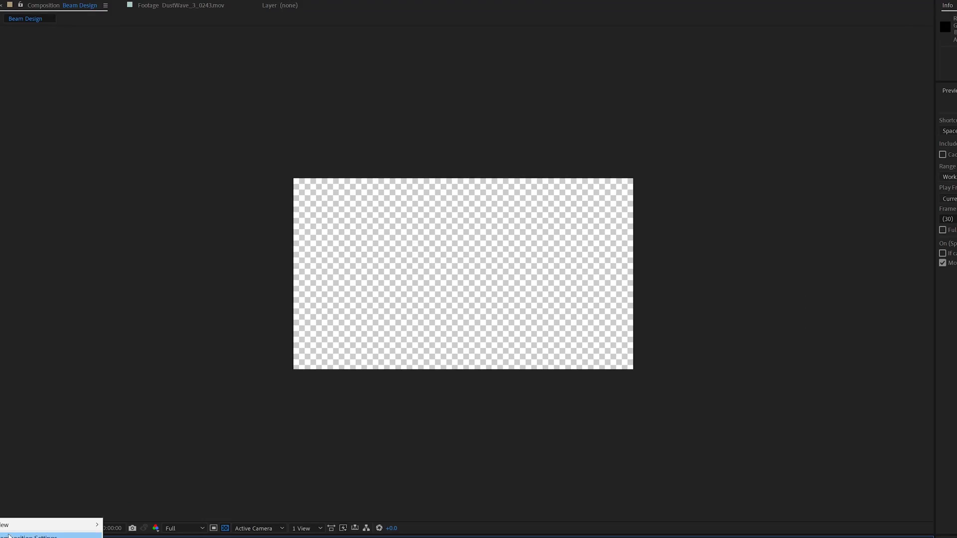
Add a solid layer named Fractal Noise to Beam Design and apply the Fractal Noise effect to it
key(ctrl+y)
key(Return)
mouse_move(15, 201)
click(49, 221)
scroll(242, 263, up, 2)
scroll(243, 262, down, 1)
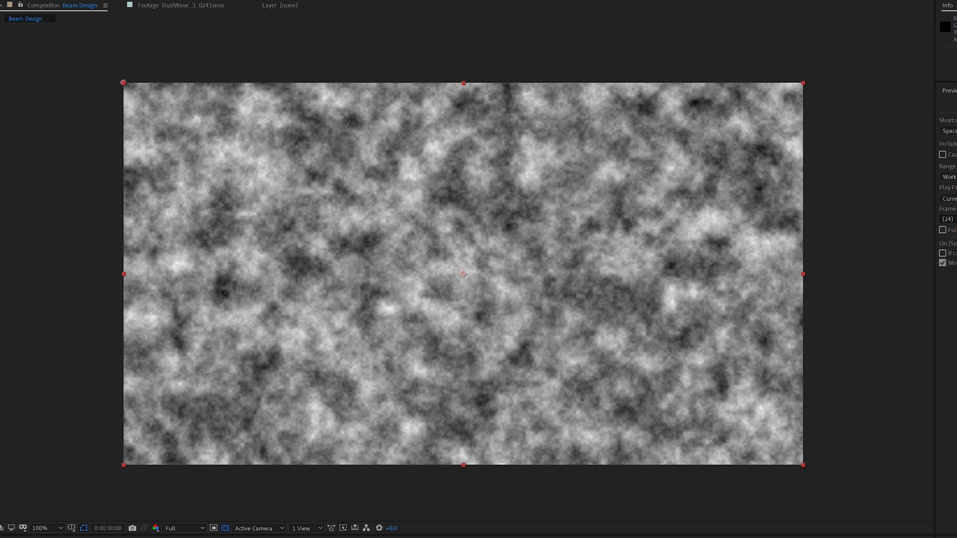
Turn off Uniform Scaling for the Fractal Noise, setting Scale Width to 25 and Scale Height to 1000
click(136, 110)
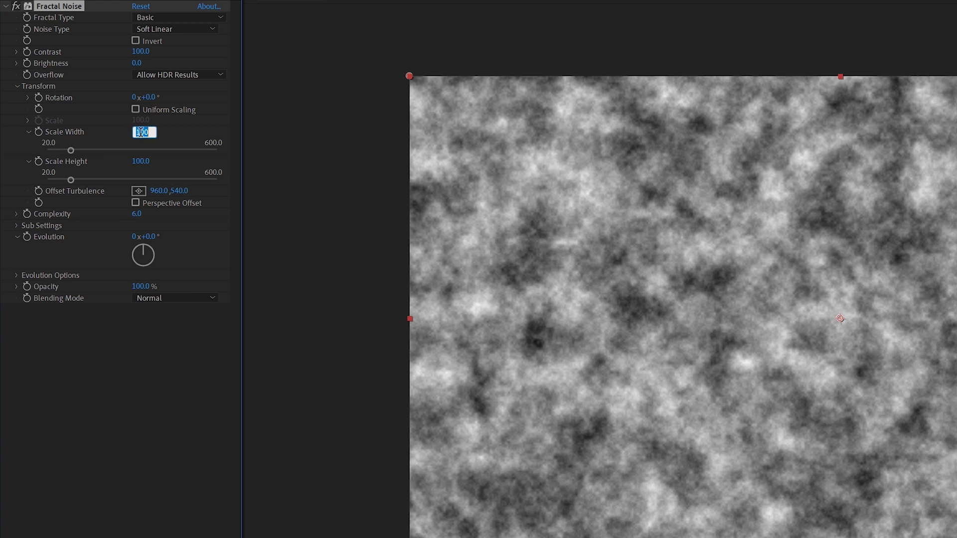
text(50)
key(Return)
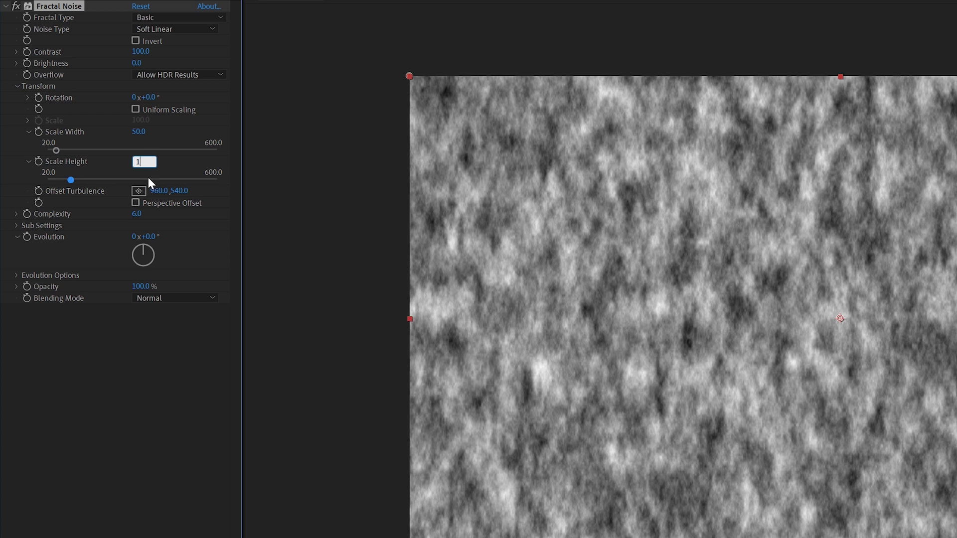
key(Return)
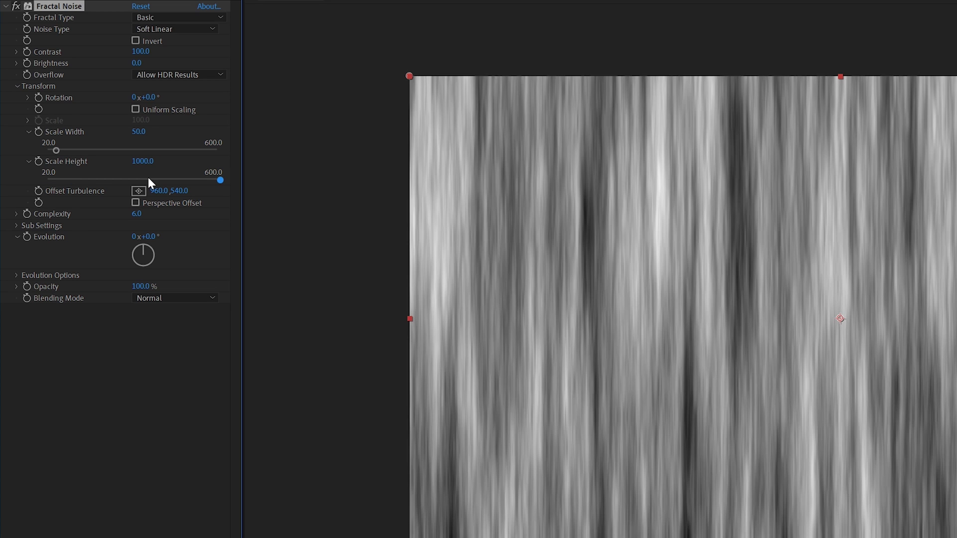
click(139, 131)
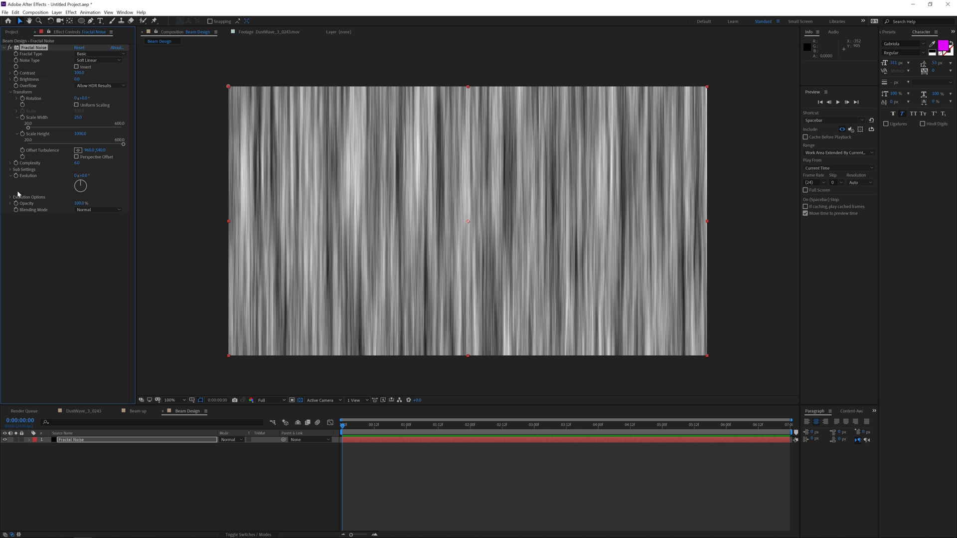
Keyframe the Fractal Noise's Offset Turbulence so its vertical value reaches 10000 at the end of the Beam Design composition
drag(353, 427, 828, 460)
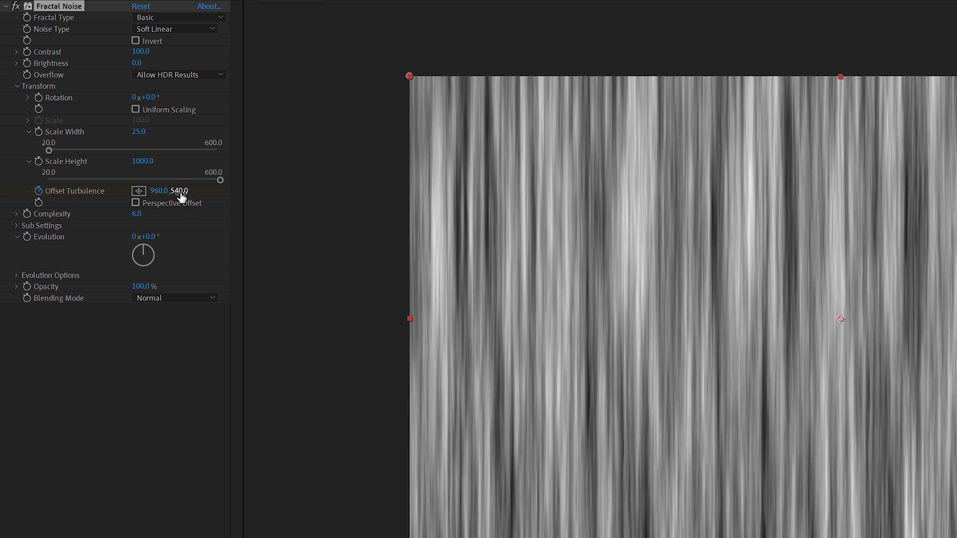
text(0000)
key(Return)
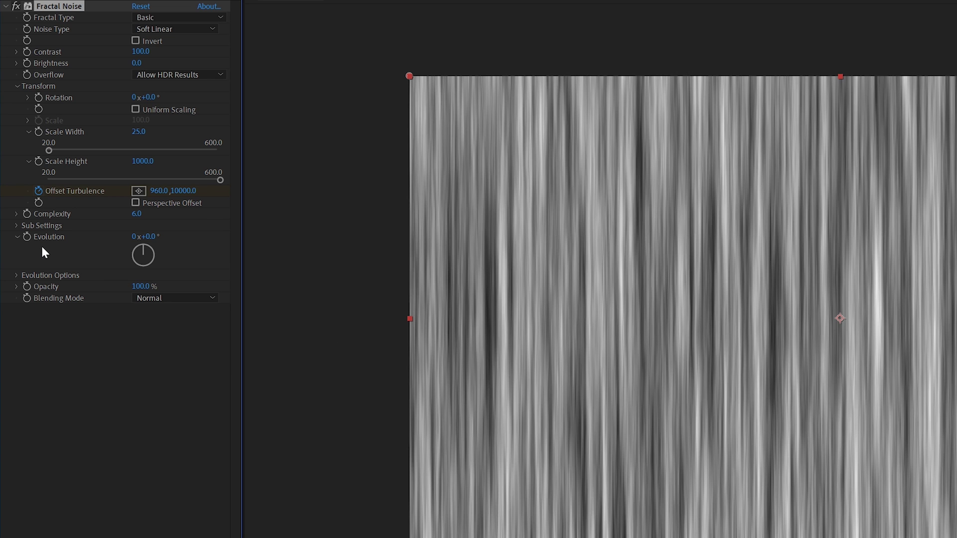
Drive the Fractal Noise's Evolution with the expression time*500 and preview the animated noise
alt+click(28, 239)
text(tim)
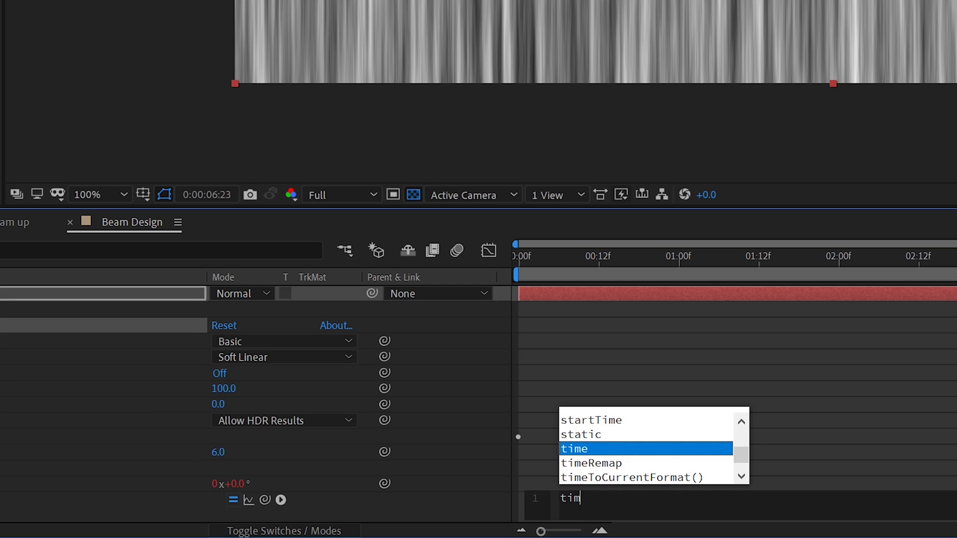
text(e*500)
key(KP_Enter)
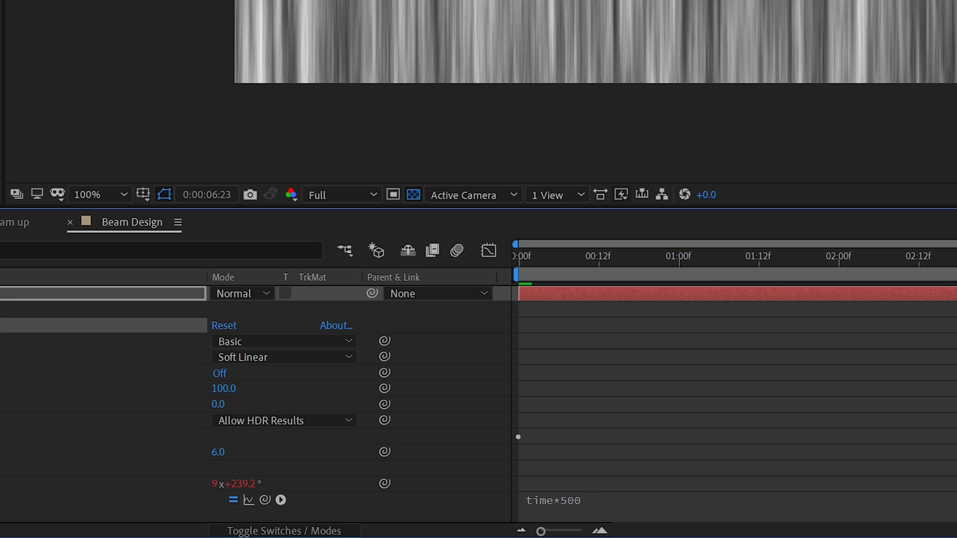
key(space)
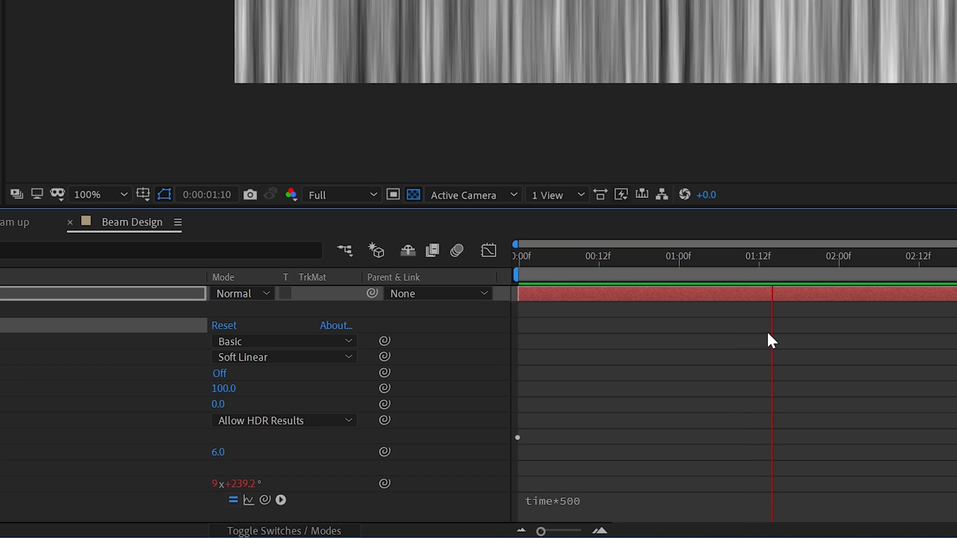
key(space)
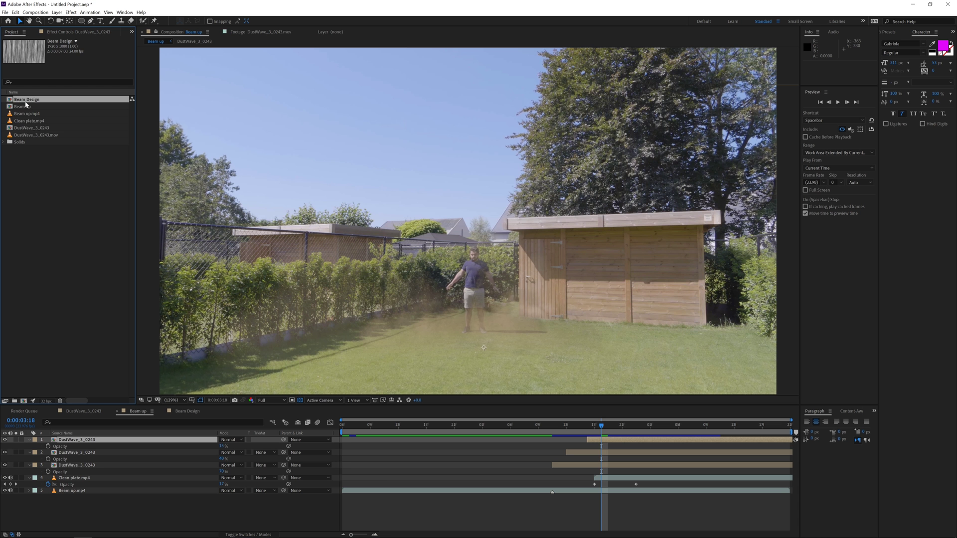
Add Beam Design as the top layer in Beam up, and keyframe its Fractal Noise Brightness from 0 at 0:00:01:18 to near black at 0:00:02:14
drag(77, 443, 76, 439)
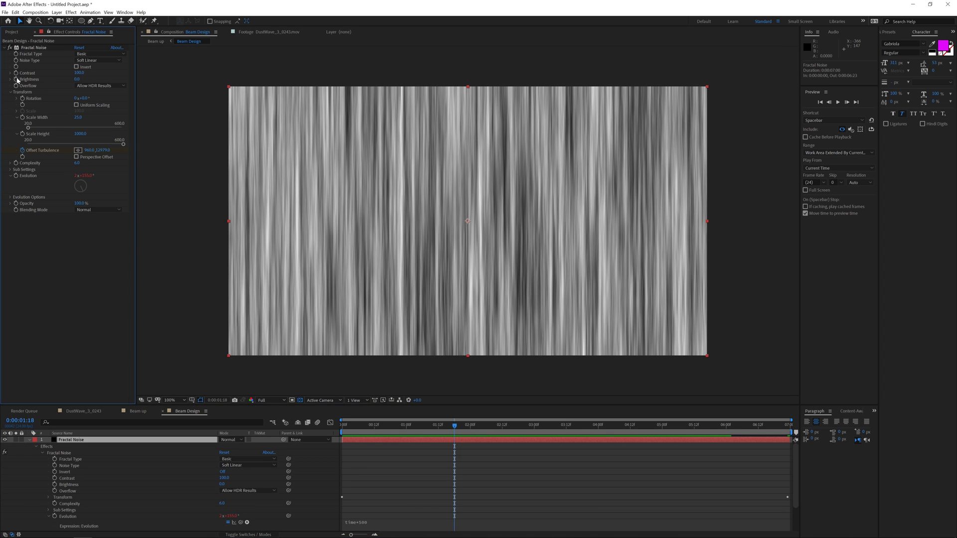
click(16, 79)
key(shift+Page_Down)
key(shift+Page_Down)
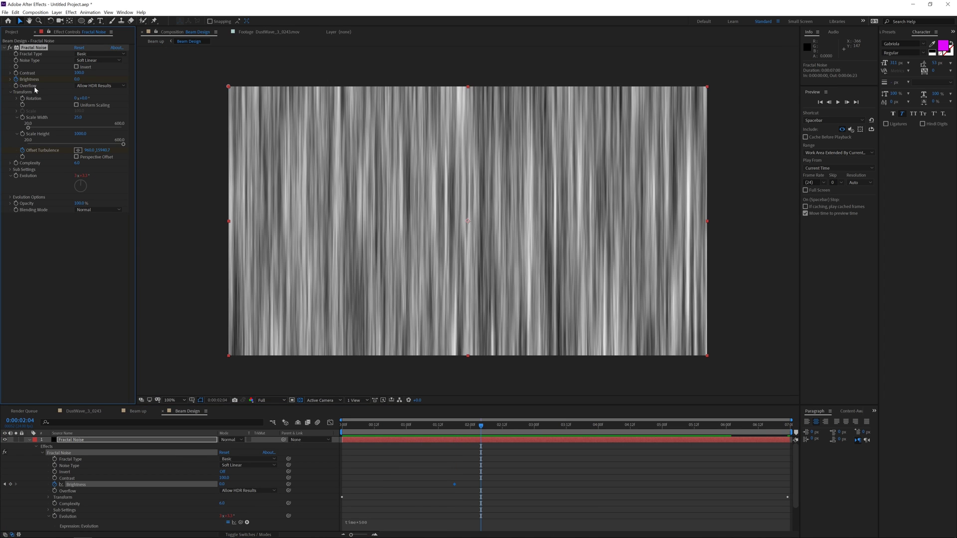
mouse_move(78, 79)
mouse_down()
mouse_move(47, 86)
mouse_move(67, 87)
mouse_move(58, 90)
mouse_up()
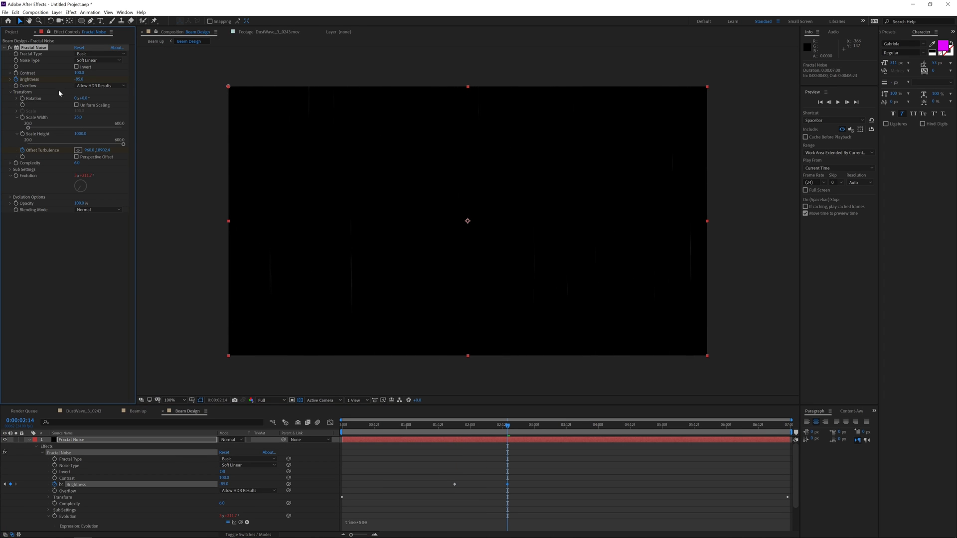
Find the CC Cylinder effect and apply it to the Beam Design layer in the Beam up composition
click(892, 32)
text(cc cyl)
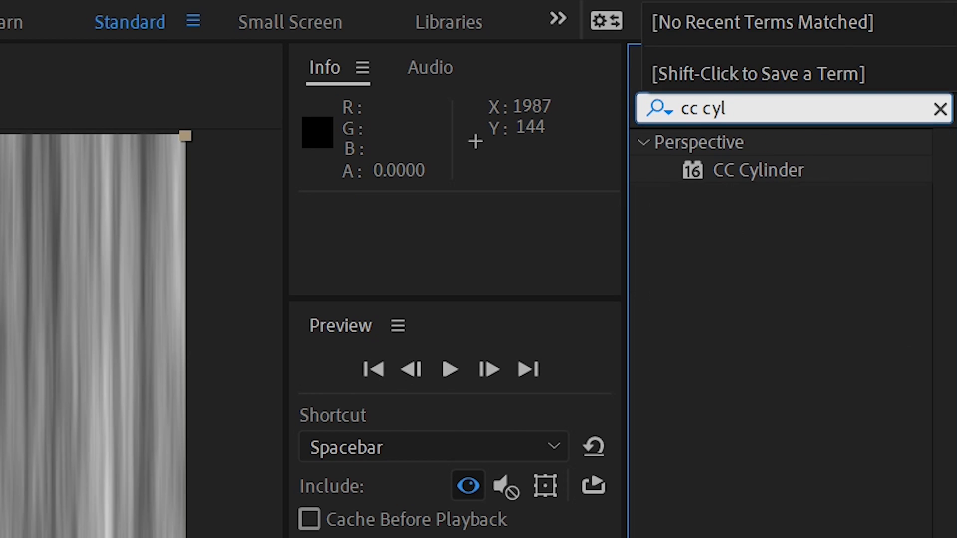
mouse_move(771, 177)
mouse_down()
mouse_move(346, 205)
mouse_move(72, 440)
mouse_up()
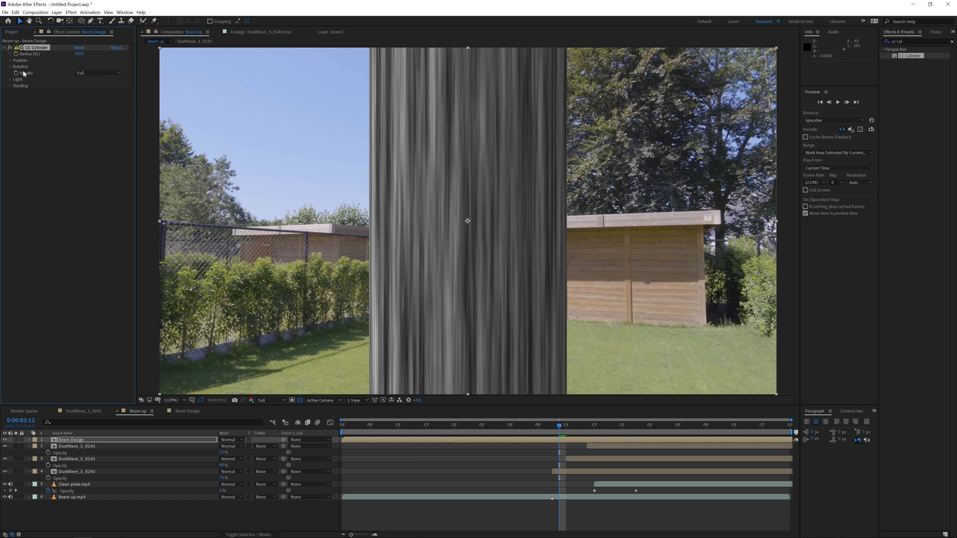
Set the Ambient shading of the CC Cylinder effect to 100
click(10, 126)
click(79, 133)
text(0)
key(Return)
click(79, 134)
text(100)
key(Return)
Shift the cylinder over the man by setting its Position X to -20 and Position Y to -200
click(17, 29)
click(138, 51)
text(-470)
key(Return)
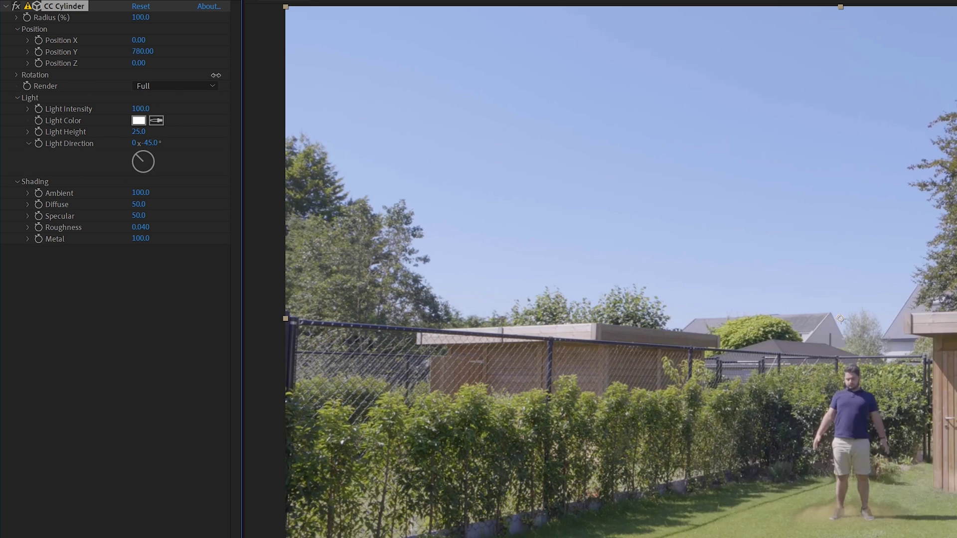
drag(170, 108, 188, 109)
mouse_move(139, 40)
mouse_down()
mouse_move(152, 47)
mouse_move(142, 50)
mouse_up()
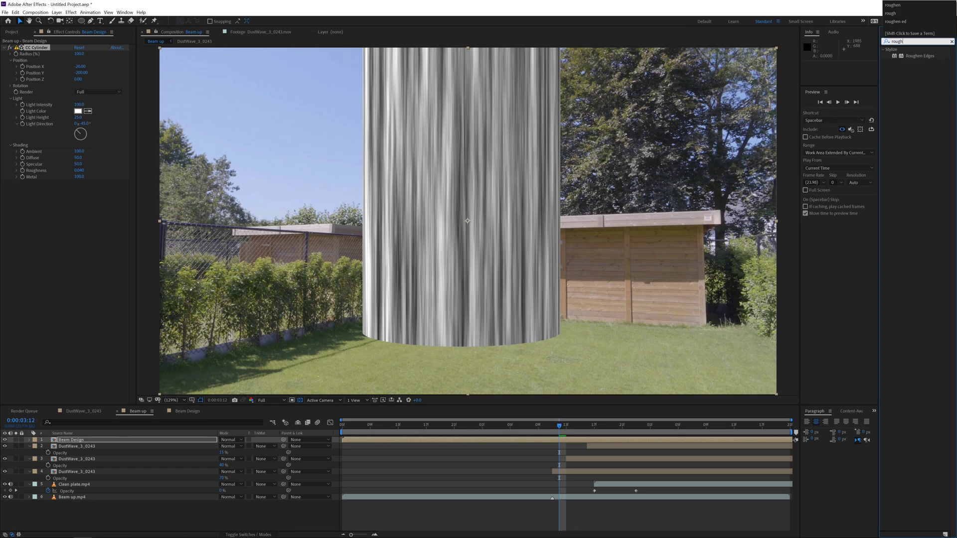
Apply Roughen Edges after CC Cylinder with Border 38.50 and Edge Sharpness 0.07, and scale the Beam Design layer to about 103%
drag(920, 56, 76, 243)
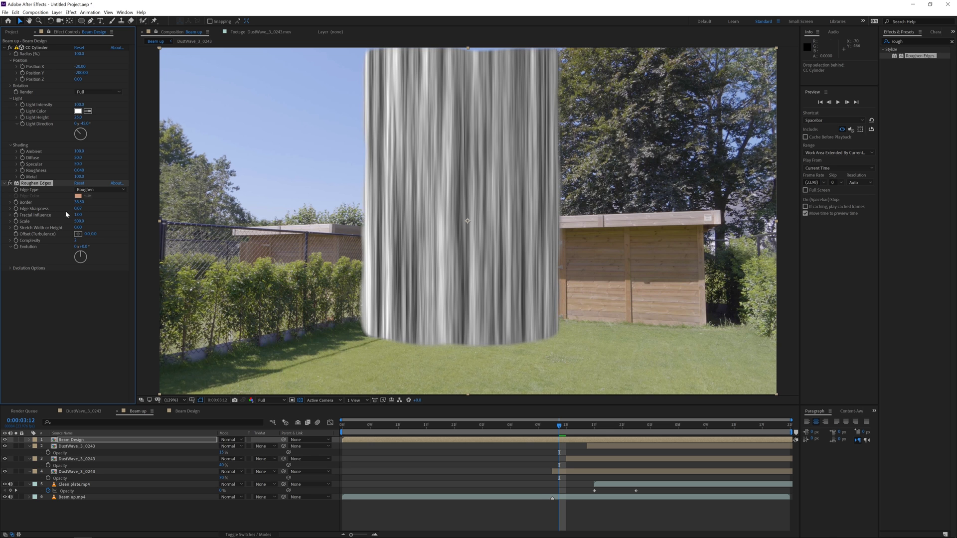
scroll(444, 333, down, 1)
drag(467, 356, 466, 360)
scroll(402, 327, up, 1)
scroll(402, 327, down, 1)
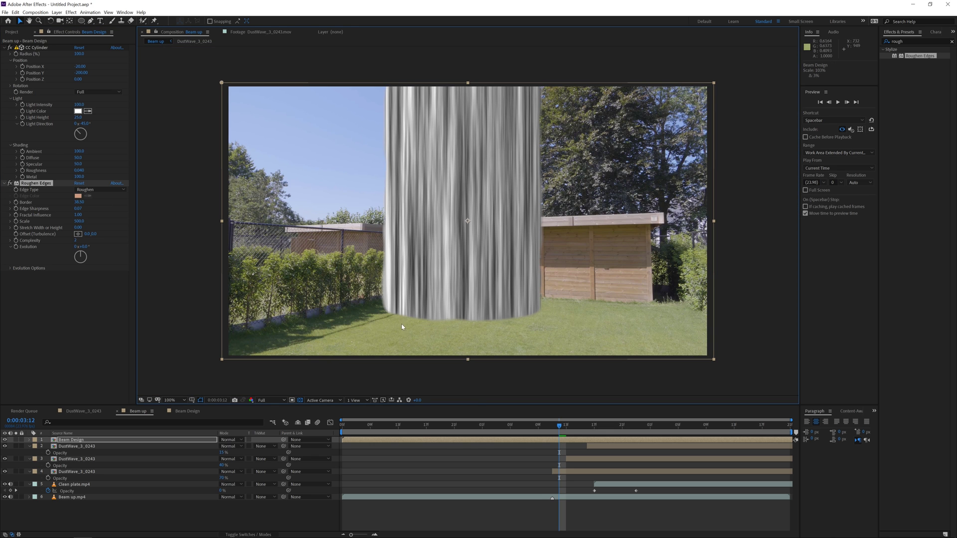
Apply Colorama to the Beam Design layer and set its output cycle to the Fire preset palette
click(71, 12)
mouse_move(135, 91)
click(205, 223)
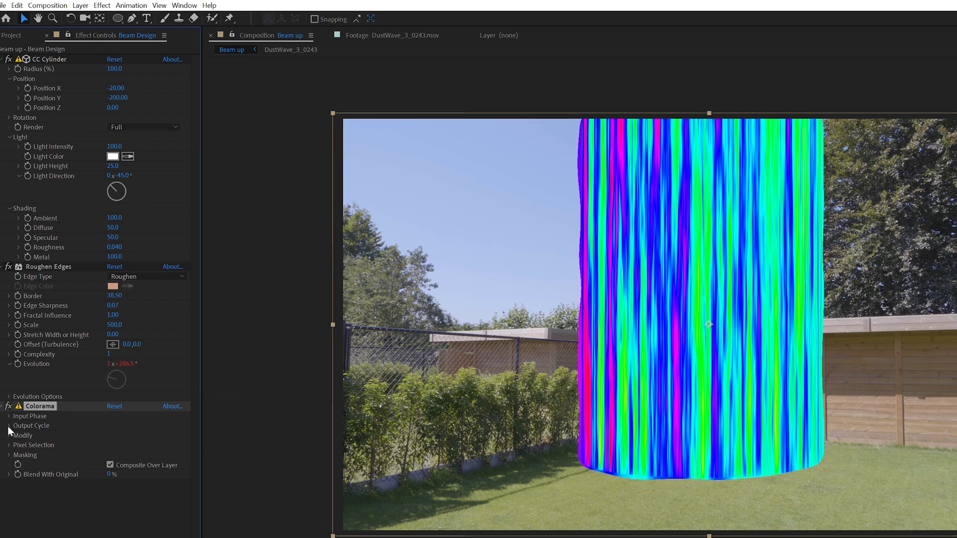
click(9, 426)
click(147, 435)
click(142, 259)
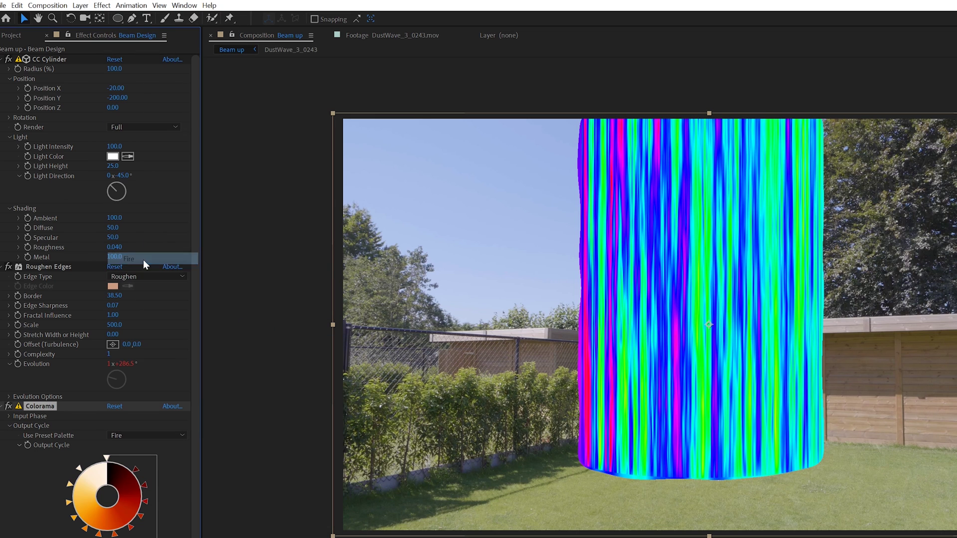
Apply Hue/Saturation to the beam with Master Hue +7°, Master Saturation -4 and Master Lightness 0
click(102, 5)
mouse_move(210, 126)
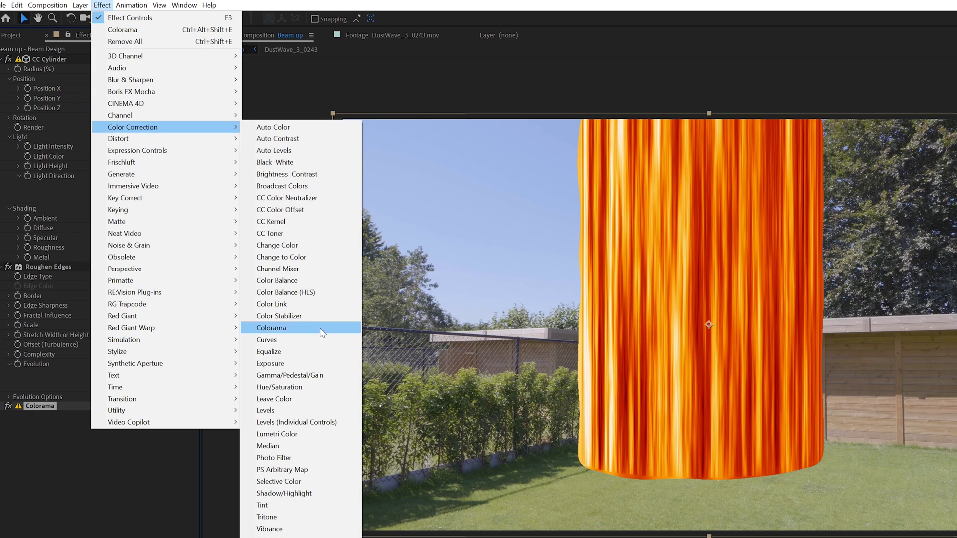
click(289, 384)
drag(127, 474, 129, 490)
drag(126, 476, 121, 471)
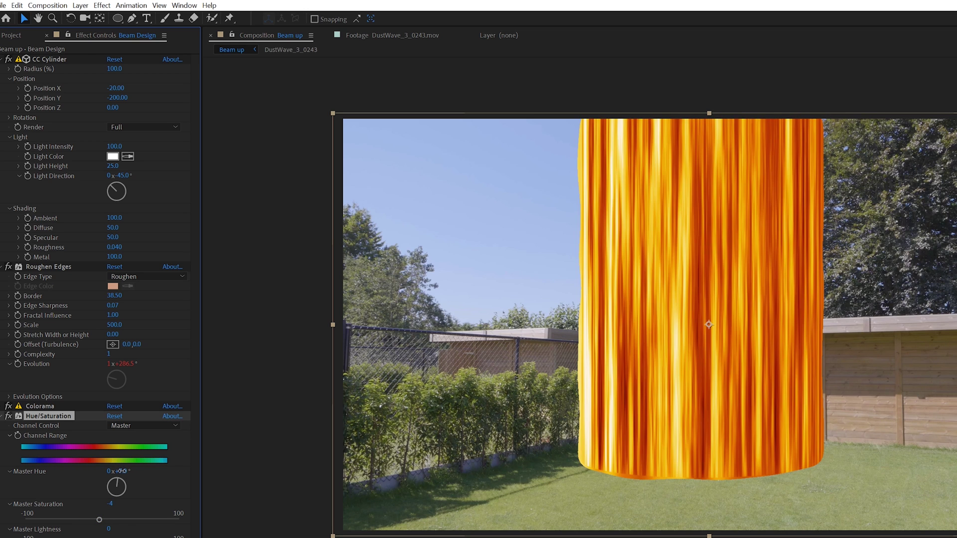
mouse_move(109, 529)
mouse_down()
mouse_move(98, 529)
mouse_move(107, 532)
mouse_up()
click(109, 529)
text(0)
key(Return)
Apply Curves to the beam, pull the RGB midtones down, and set the Beam Design layer's blending mode to Screen
click(98, 6)
mouse_move(181, 126)
click(279, 335)
mouse_move(72, 513)
mouse_down()
mouse_move(86, 521)
mouse_move(61, 496)
mouse_move(85, 516)
mouse_up()
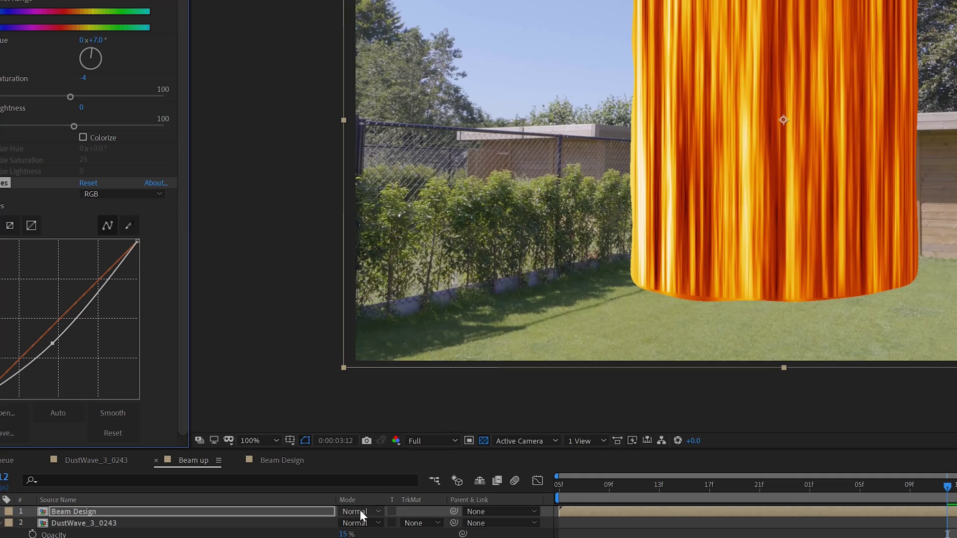
click(360, 512)
click(381, 125)
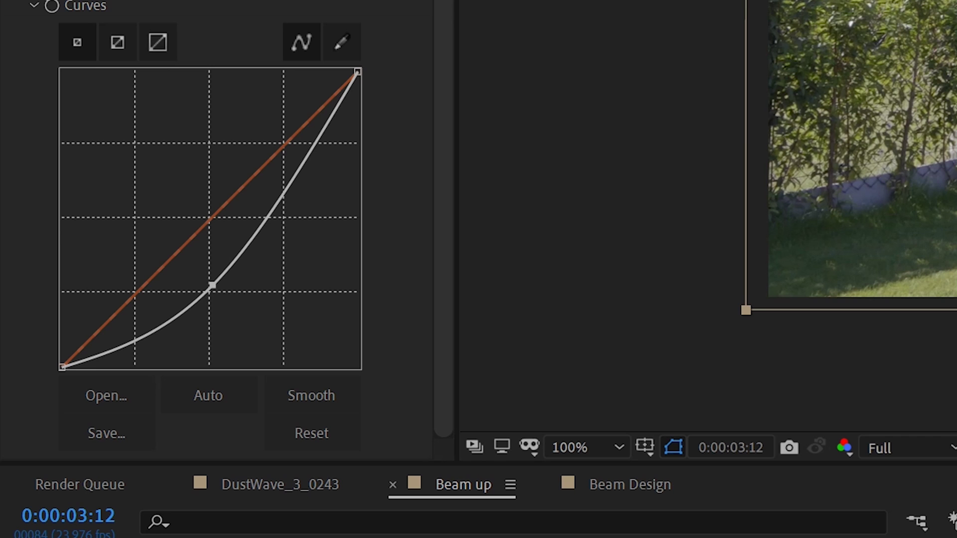
Add a Linear Wipe to the beam with Wipe Angle 0° and Feather 83, keyframing Transition Completion at 22%
scroll(324, 264, down, 3)
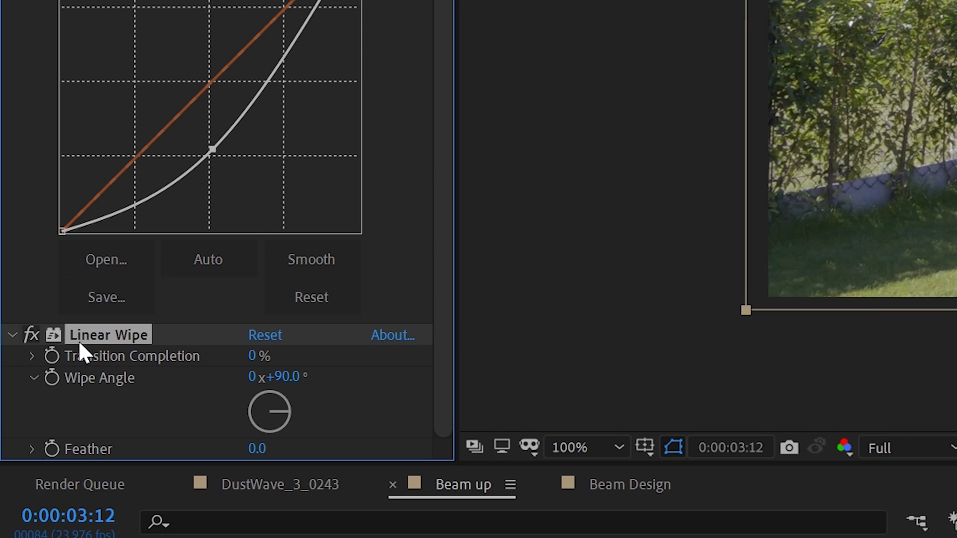
drag(272, 356, 252, 377)
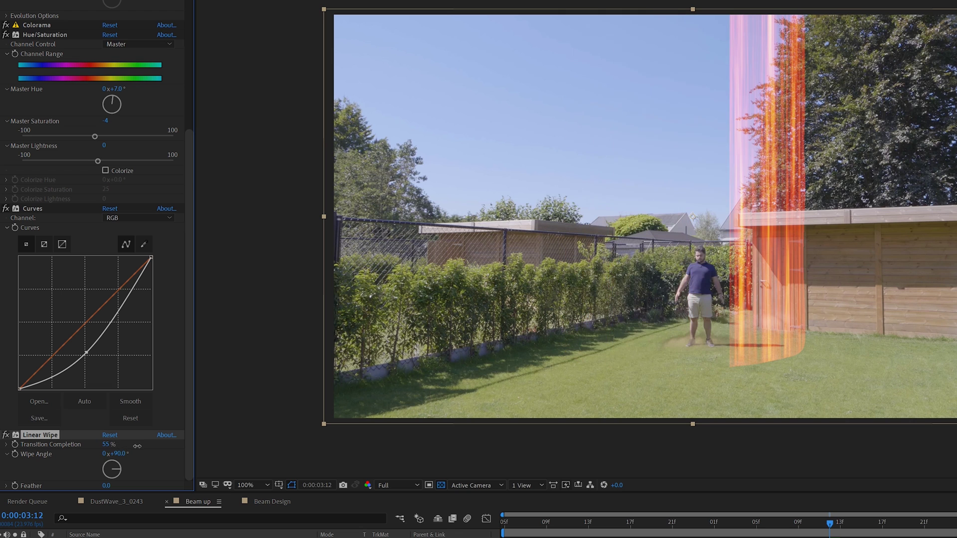
mouse_move(104, 444)
mouse_down()
mouse_move(98, 453)
mouse_move(107, 453)
mouse_up()
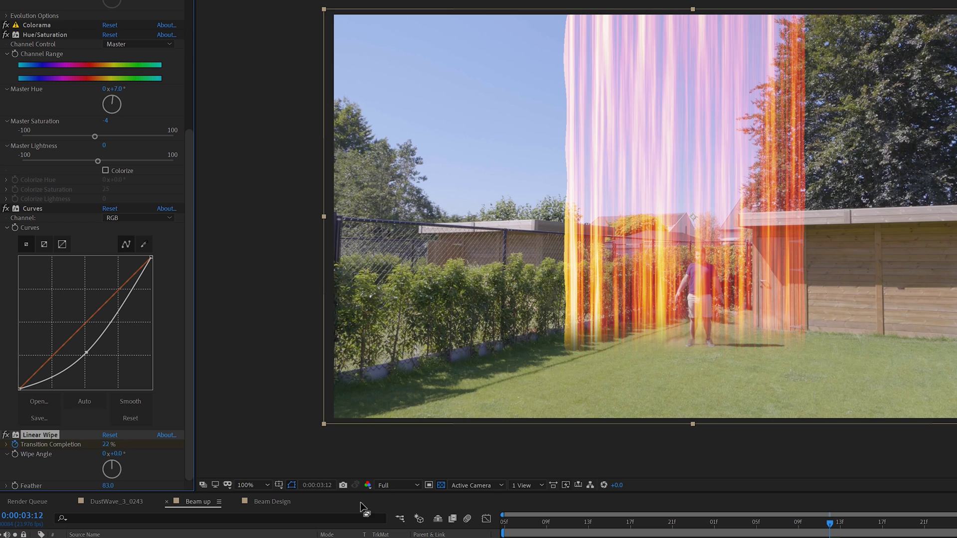
drag(829, 523, 653, 531)
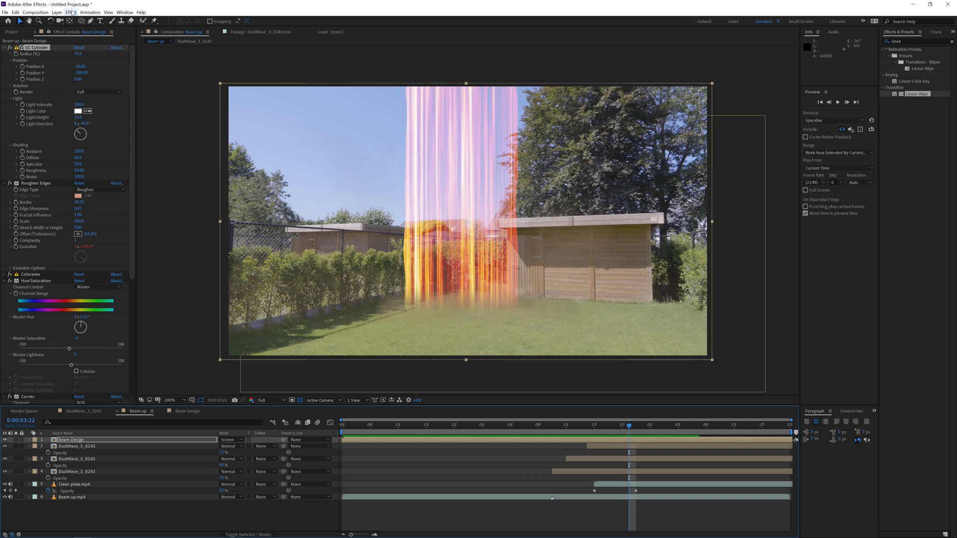
Apply Fast Box Blur to the beam with a Blur Radius of 5 and preview the result
click(71, 12)
mouse_move(117, 59)
click(197, 129)
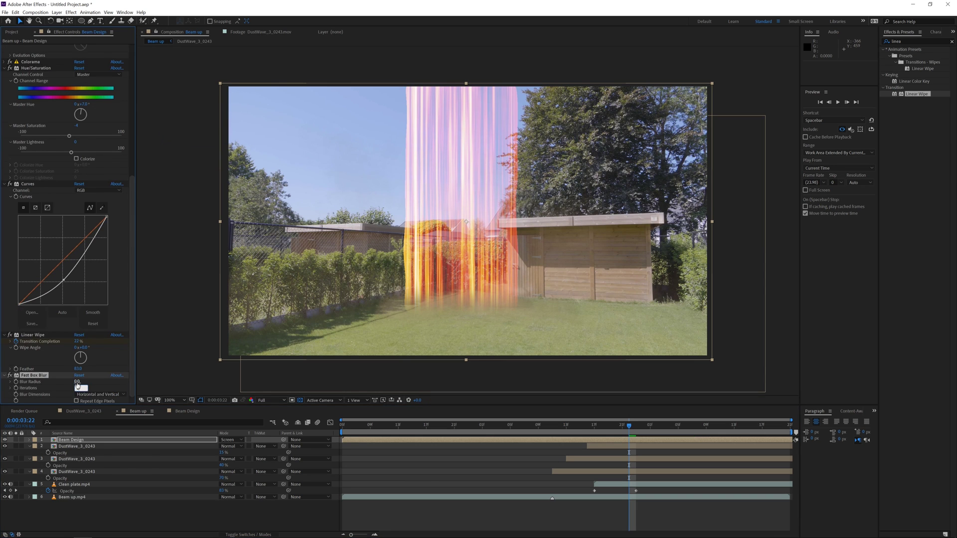
drag(78, 385, 79, 386)
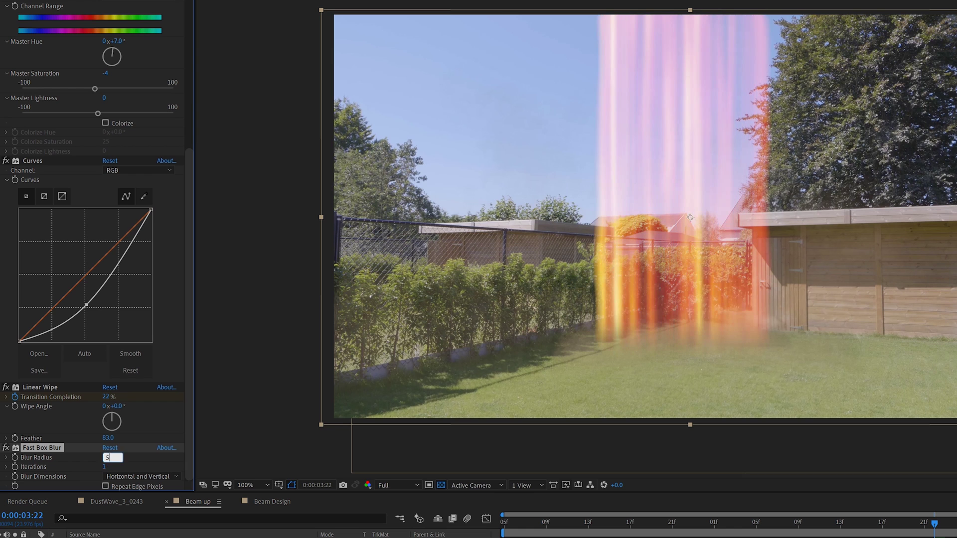
key(Return)
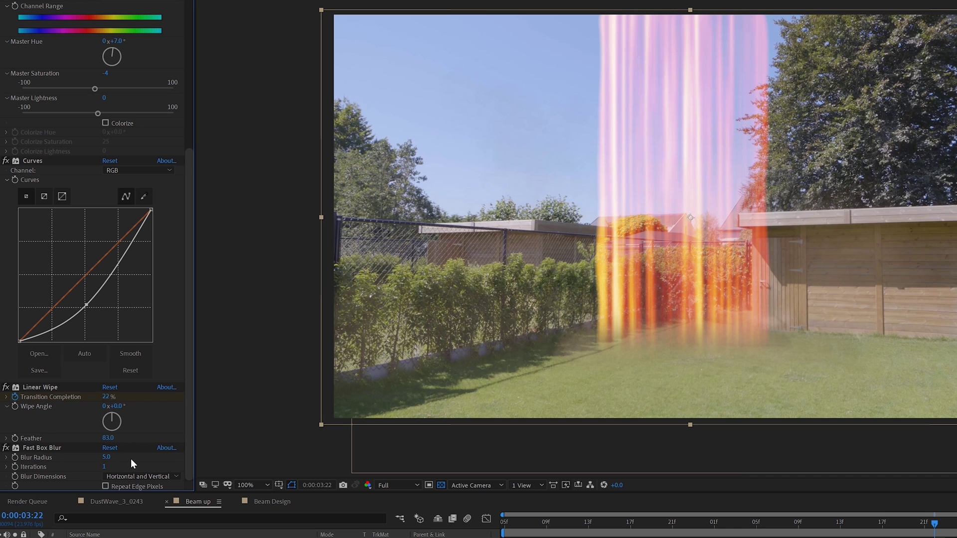
key(space)
key(space)
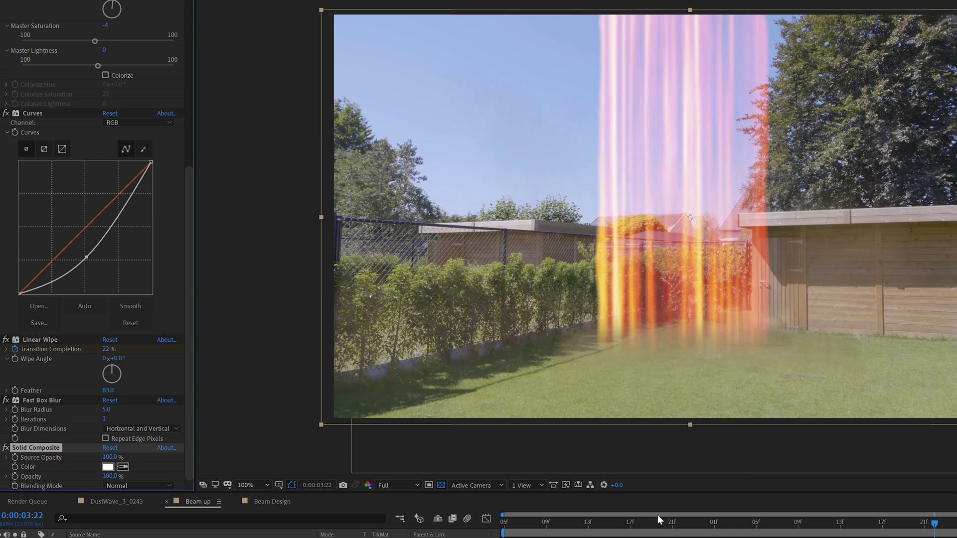
Set the Solid Composite color to black, apply the Perfect Glow preset to the beam and reduce its Main Glow intensity
click(105, 467)
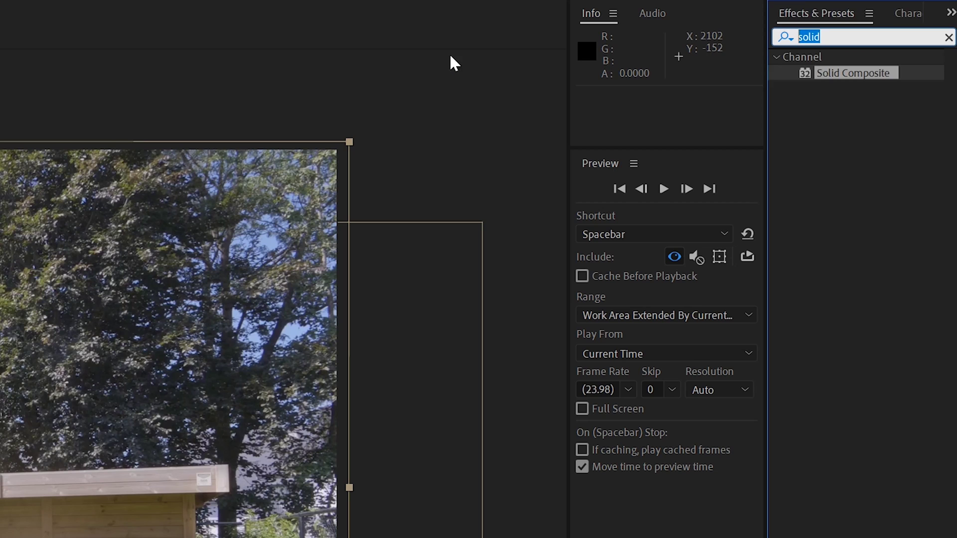
text(perfe)
double_click(870, 89)
scroll(93, 134, up, 3)
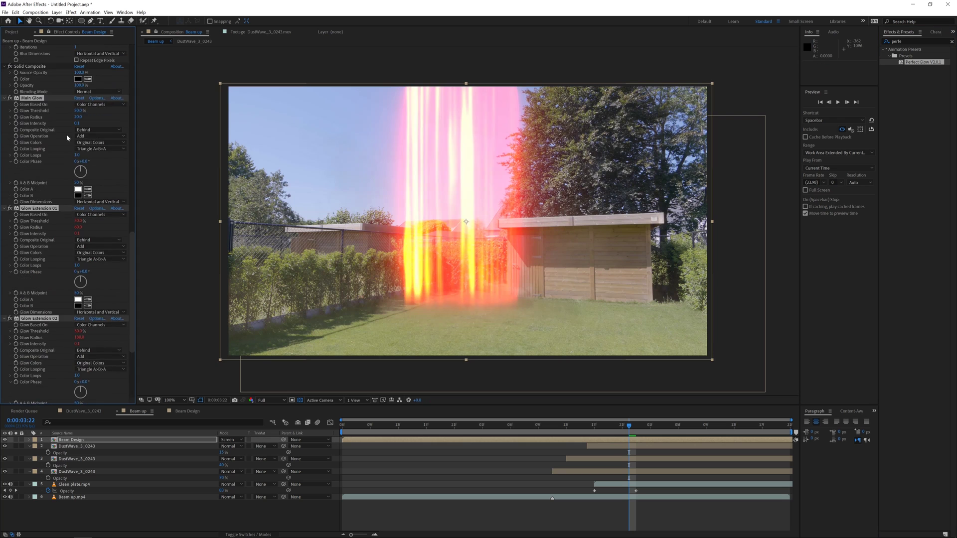
drag(79, 134, 69, 141)
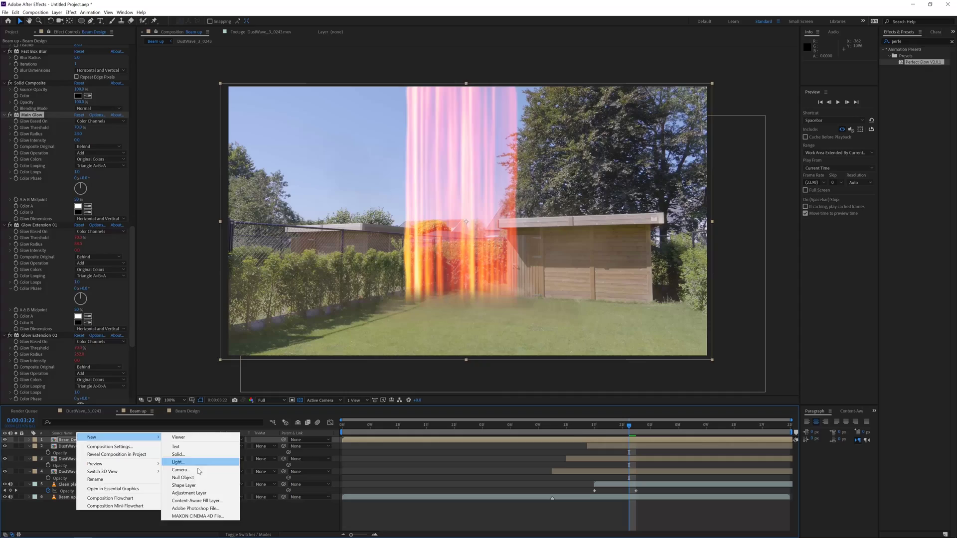
Add an adjustment layer named Curves directly above Clean plate.mp4 and brighten the image with a Curves effect on it
click(349, 463)
drag(84, 440, 76, 487)
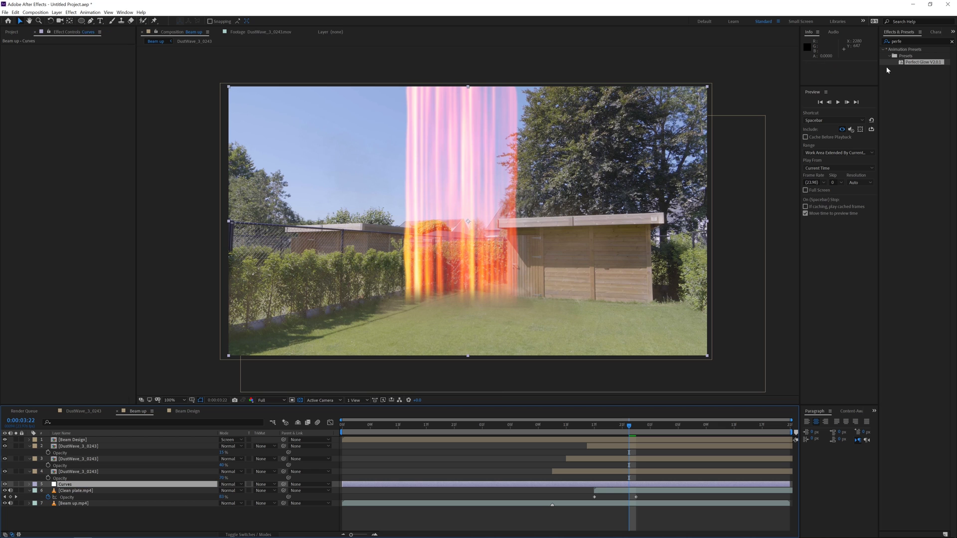
click(71, 12)
mouse_move(99, 90)
click(199, 232)
mouse_move(62, 124)
mouse_down()
mouse_move(70, 143)
mouse_move(46, 121)
mouse_up()
Mask the brightening Curves adjustment with a large vertical ellipse surrounding the beam and the ground beneath it
click(89, 440)
key(ctrl+v)
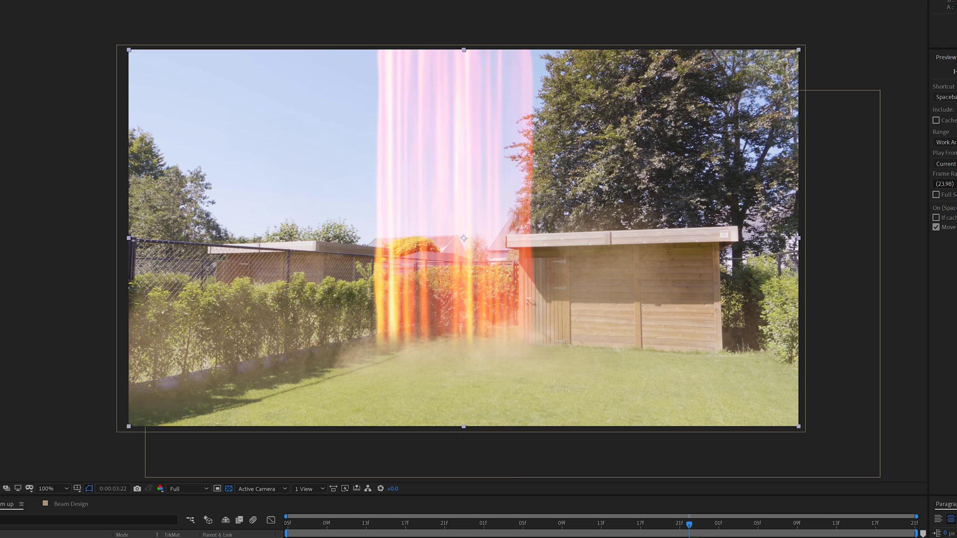
mouse_move(237, 229)
mouse_down()
mouse_move(665, 425)
mouse_move(611, 340)
mouse_move(617, 245)
mouse_move(427, 478)
mouse_move(438, 474)
mouse_up()
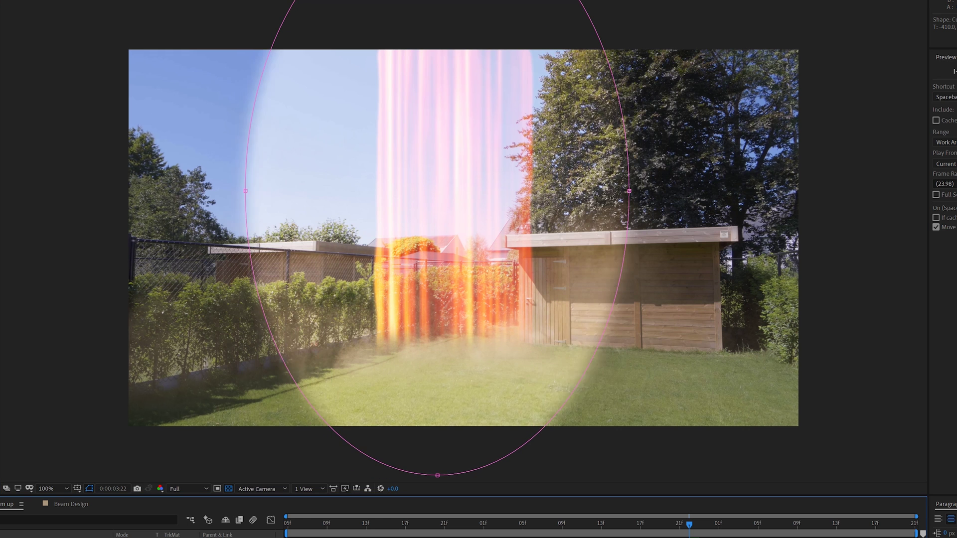
Feather the elliptical mask on the brightening Curves layer, keyframe the layer's opacity to follow the beam, and preview the timing
key(ctrl+Down)
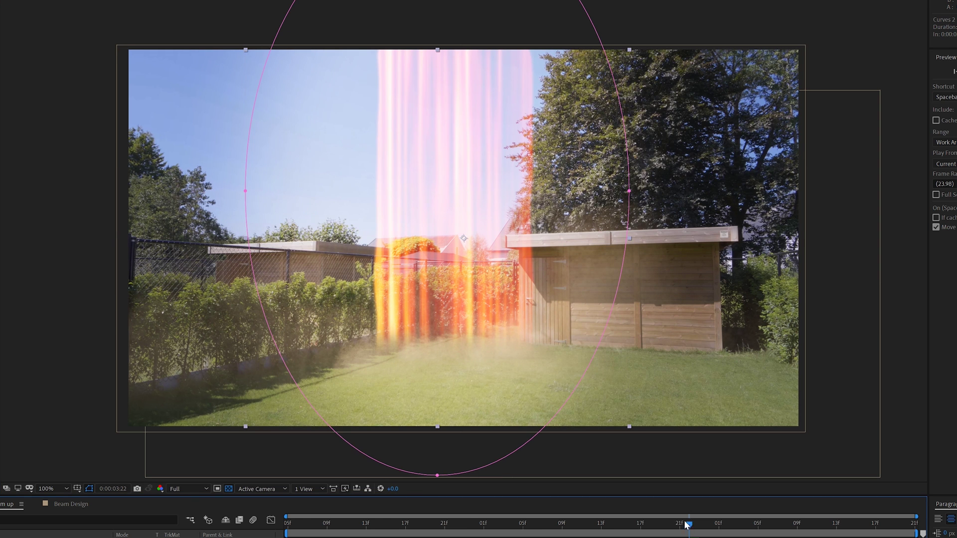
drag(687, 525, 632, 534)
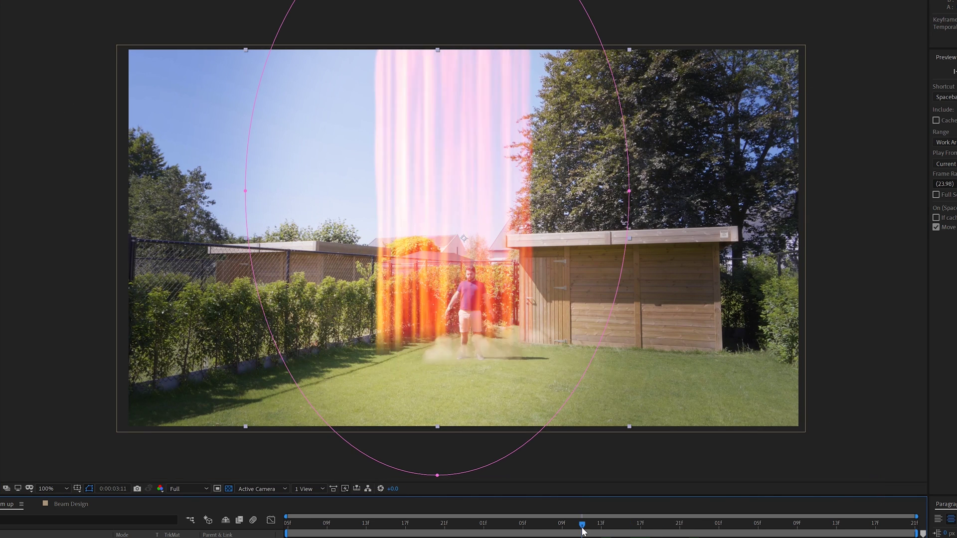
key(space)
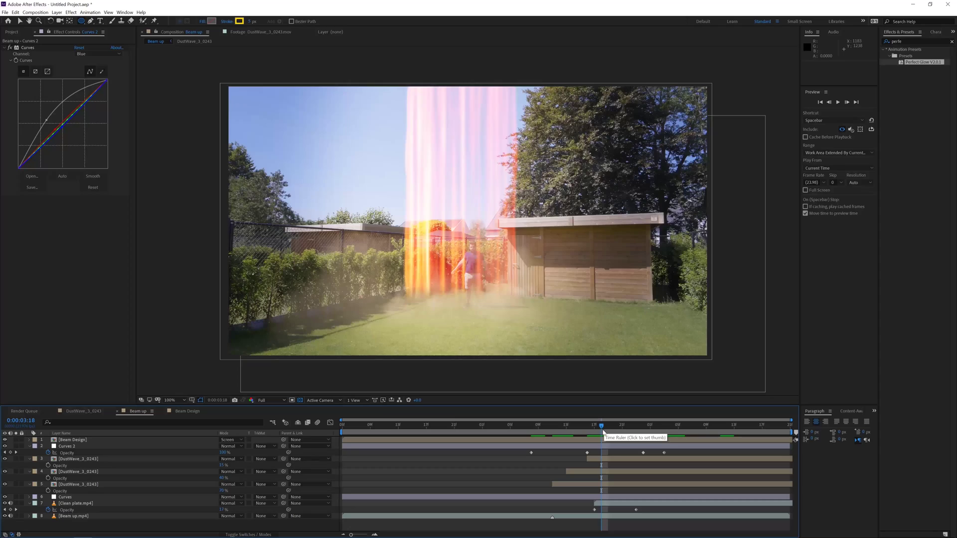
Add an adjustment layer named Shake above all other layers and apply the TC_Shake preset to it
click(56, 13)
mouse_move(69, 21)
click(189, 69)
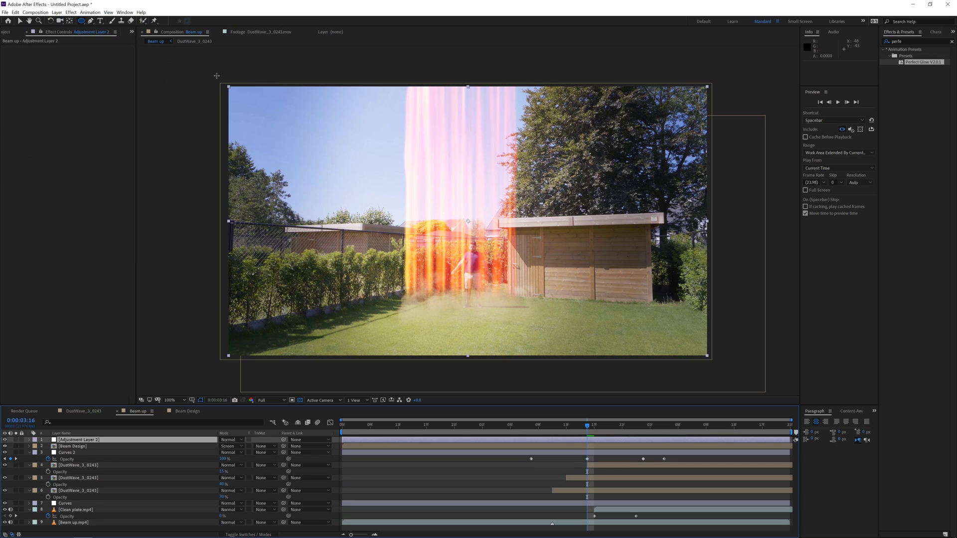
click(912, 41)
text(tc_shake)
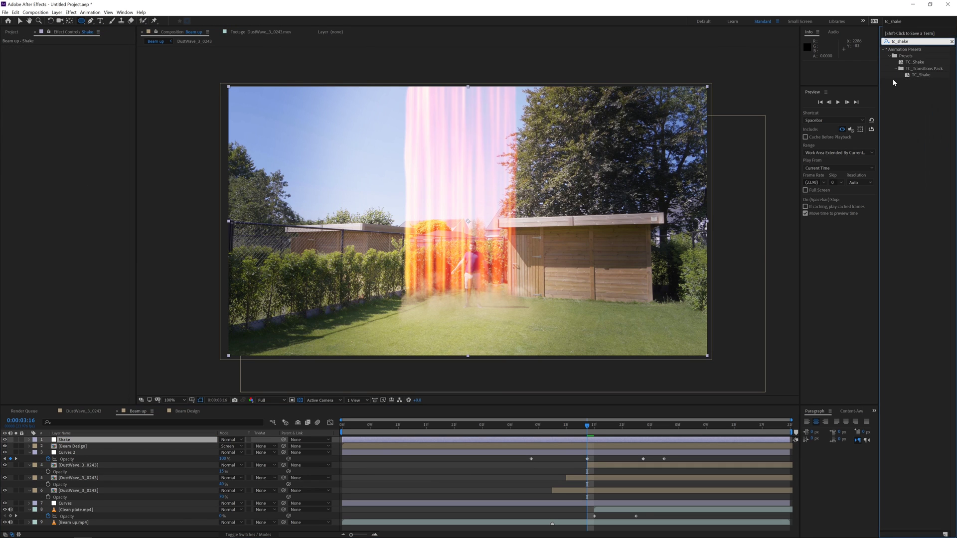
drag(735, 171, 567, 441)
Reposition the Shake layer's frequency and amplitude keyframes in time so the camera shake coincides with the beam
key(u)
drag(478, 446, 440, 510)
drag(455, 491, 546, 494)
drag(580, 446, 559, 495)
ctrl+click(568, 453)
drag(712, 447, 688, 494)
click(655, 442)
Show the value graphs of the Shake layer's Frequency and Amplitude sliders for shaping their curves
key(shift+F3)
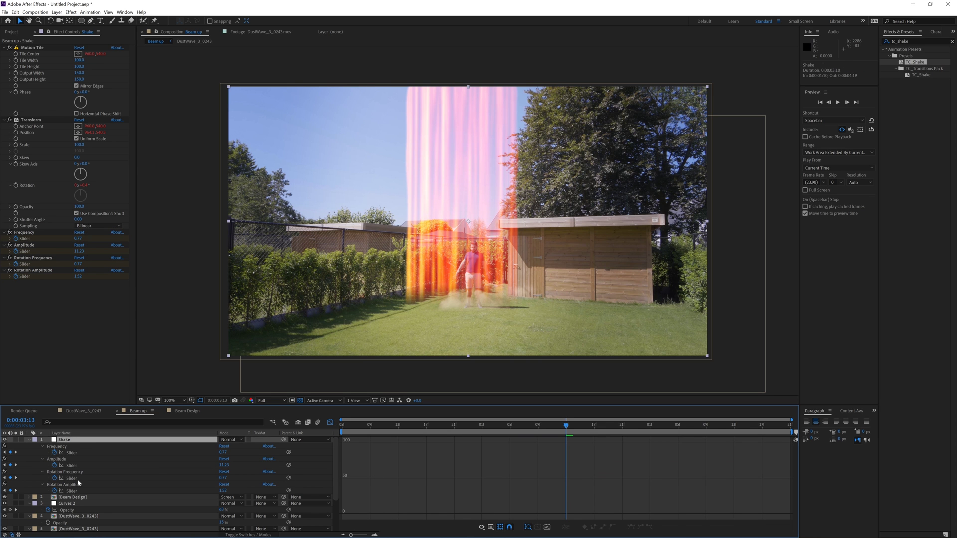
click(72, 452)
click(71, 465)
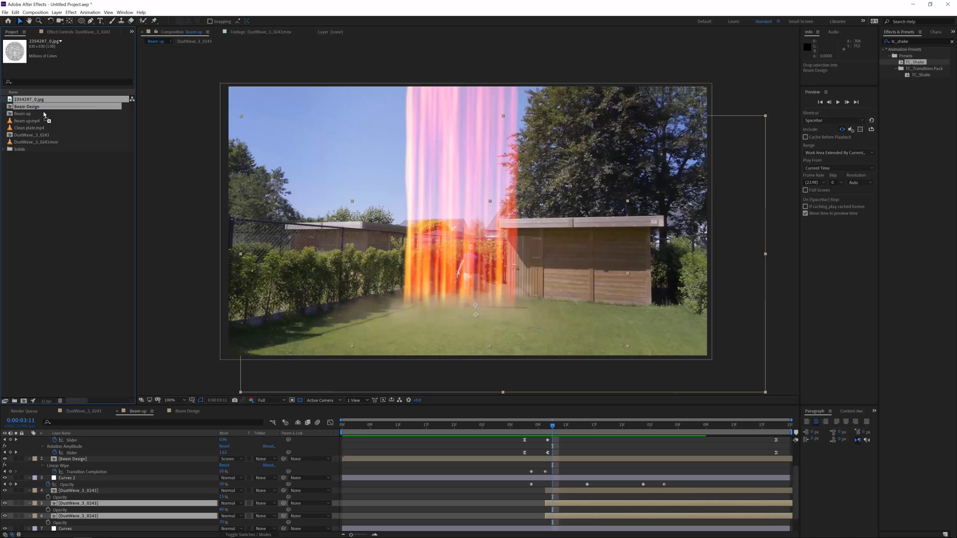
Create a composition from 2354297_0.jpg and apply Extract to the image with a White Point of 159 to remove its white background
drag(24, 404, 24, 401)
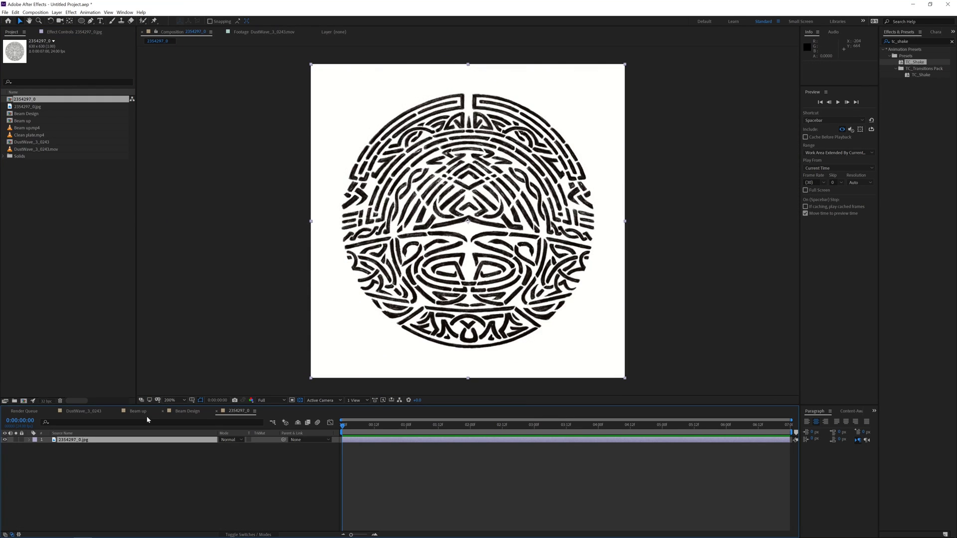
click(71, 13)
mouse_move(100, 141)
click(172, 182)
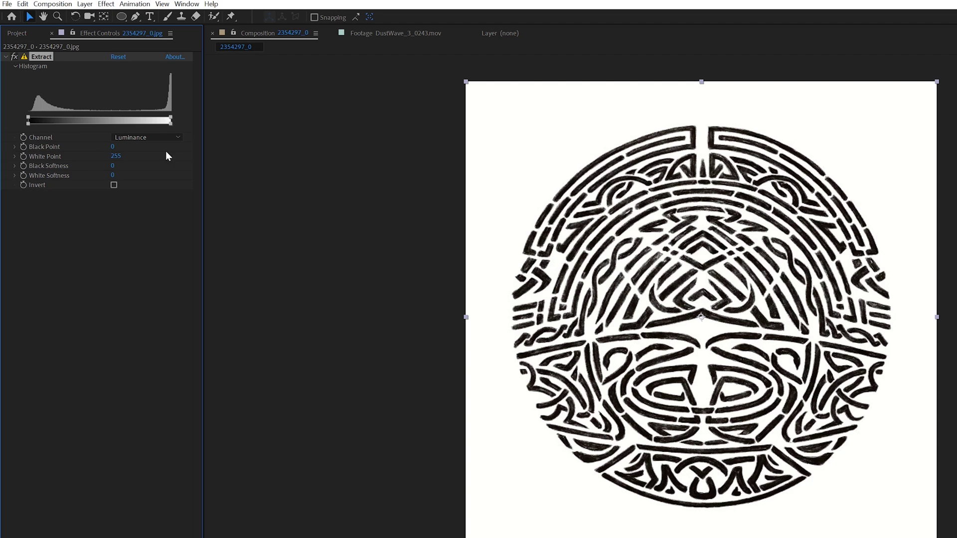
drag(114, 89, 78, 88)
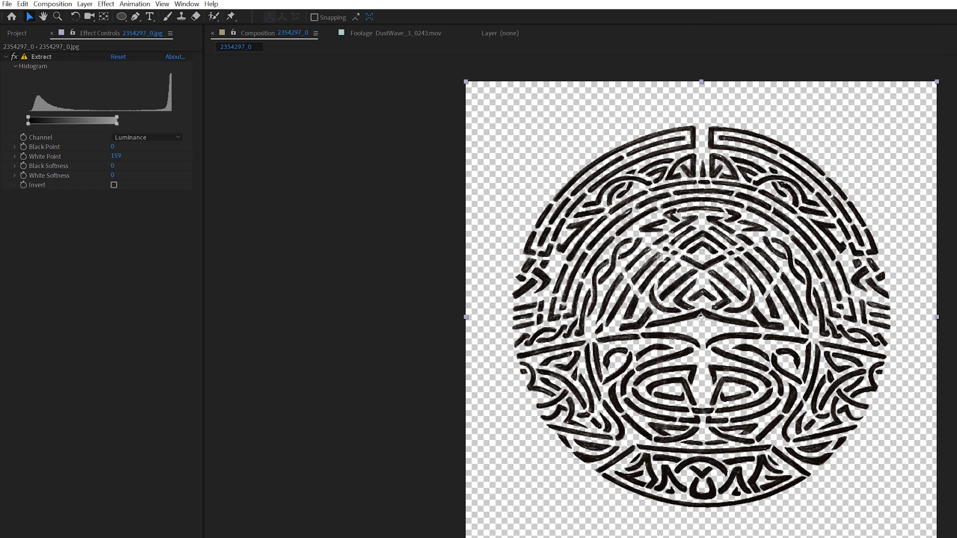
Duplicate the extracted symbol layer and apply Find Edges to the upper copy
key(ctrl+space)
text(e)
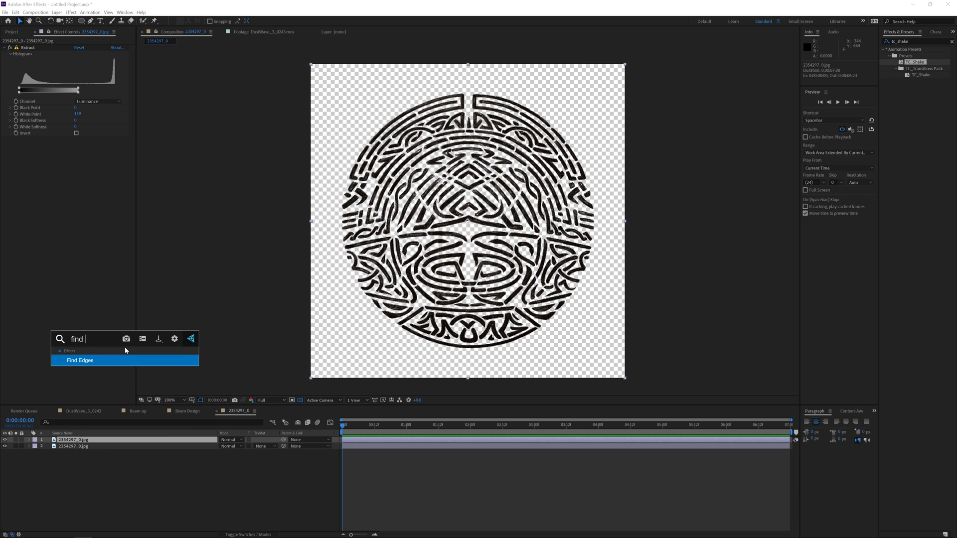
text(ind)
key(Return)
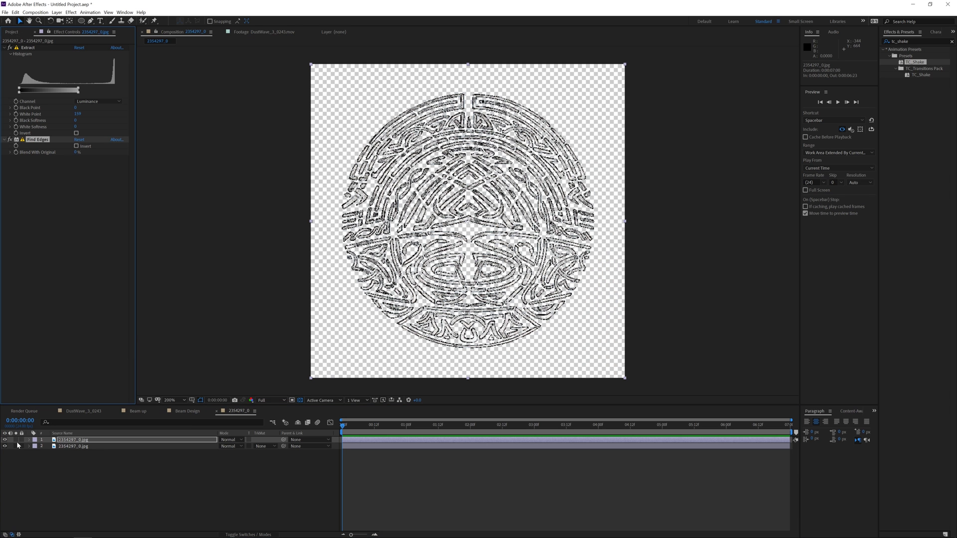
Duplicate the Extract effect on the upper symbol layer, place the copy after Find Edges, and check the layer in solo
click(32, 46)
key(ctrl+d)
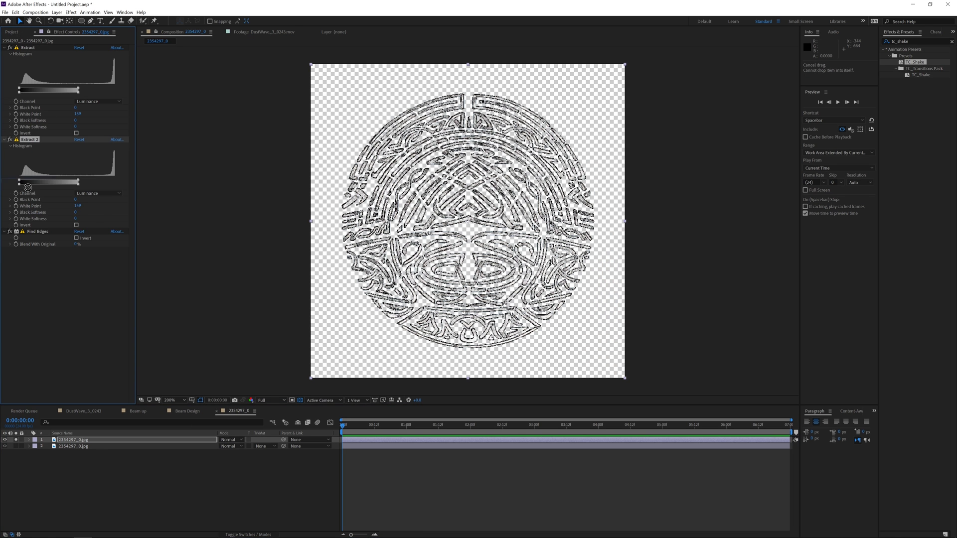
drag(28, 188, 36, 277)
click(40, 440)
click(16, 439)
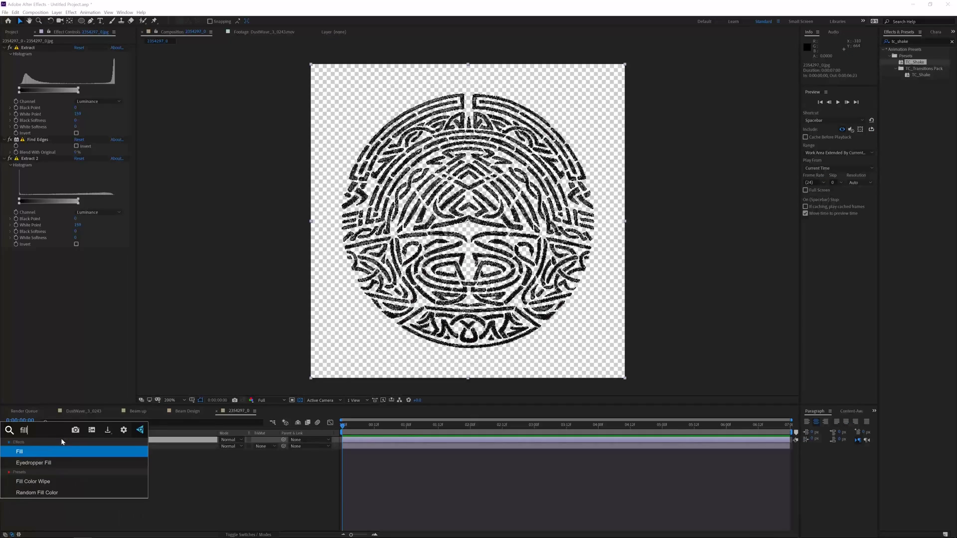
Apply a Fill effect to the upper symbol layer and set its color to orange
key(Return)
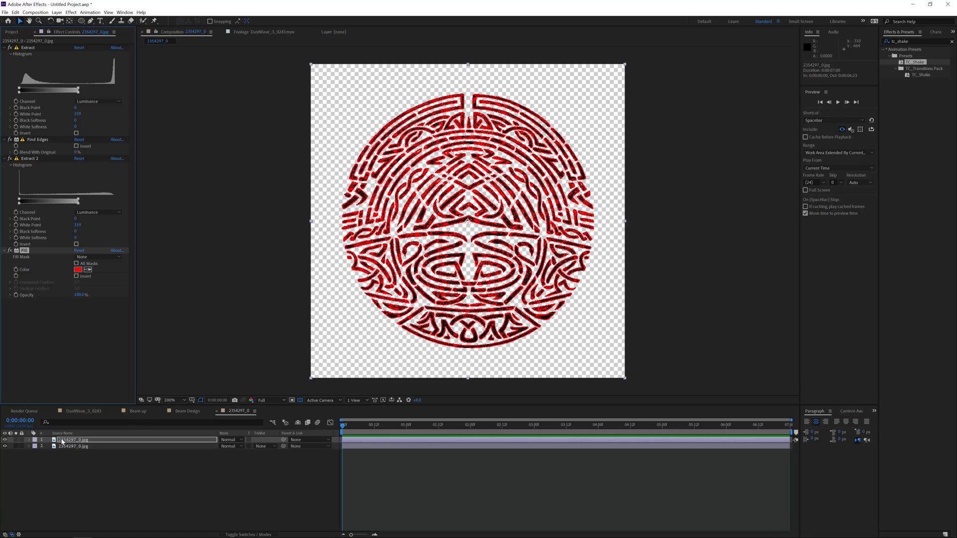
click(78, 270)
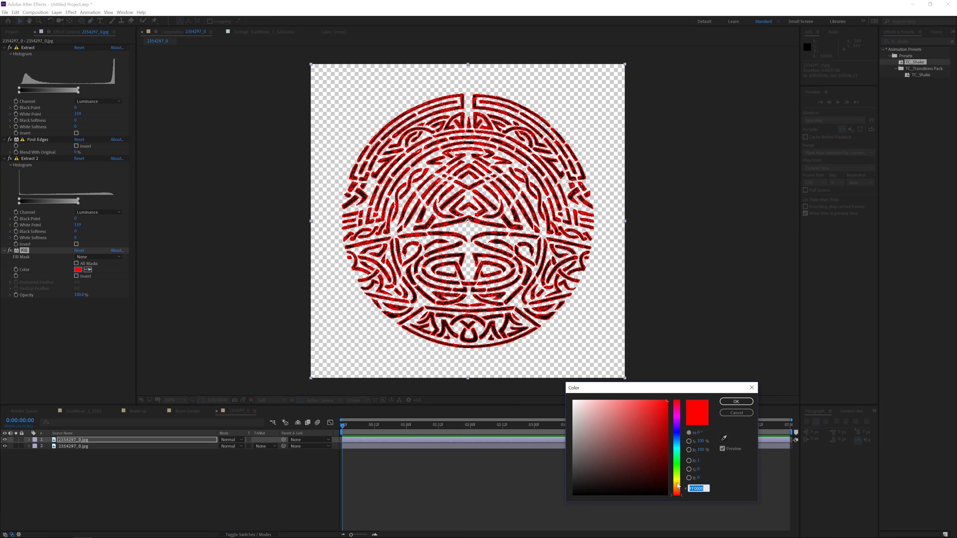
click(677, 488)
click(736, 402)
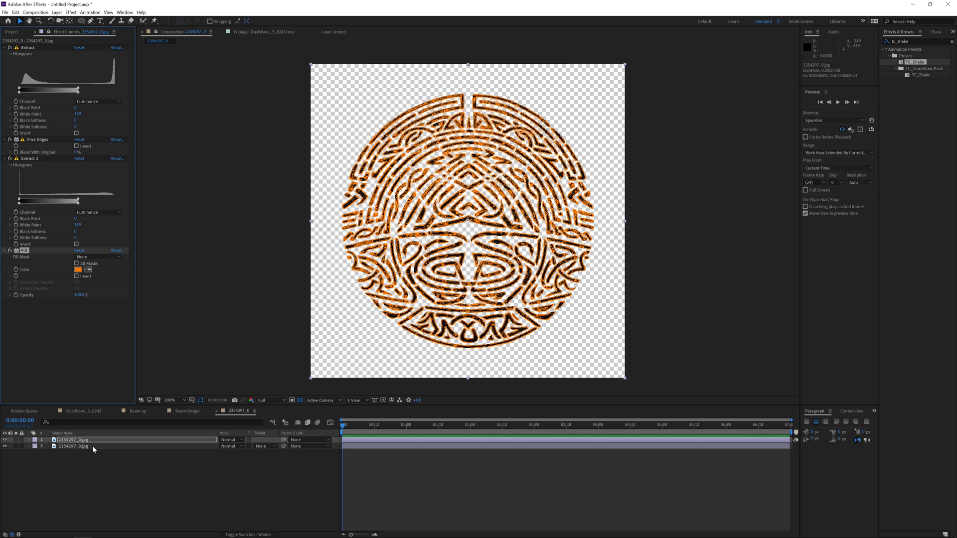
Apply Solid Composite to the orange edges layer and set its color to black
key(ctrl+space)
text(so)
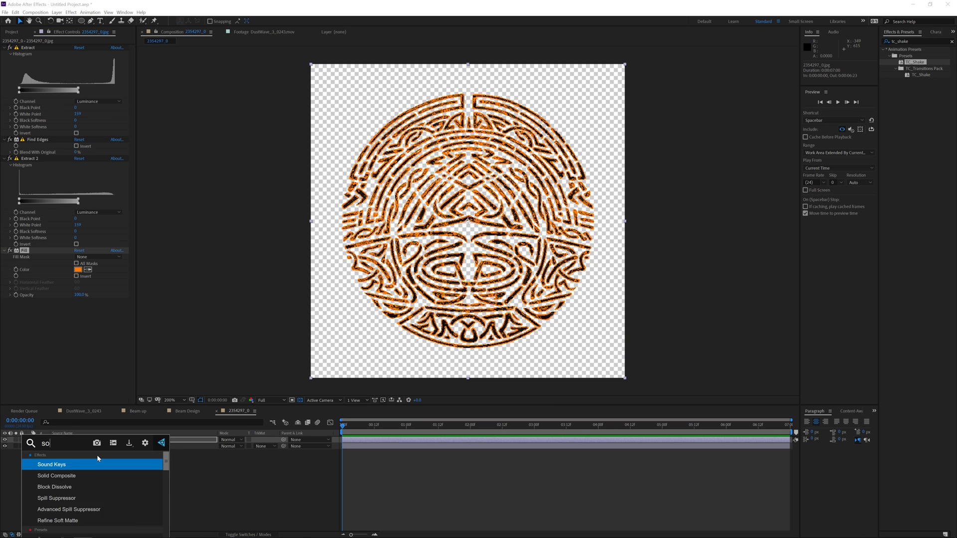
text(lid)
key(Return)
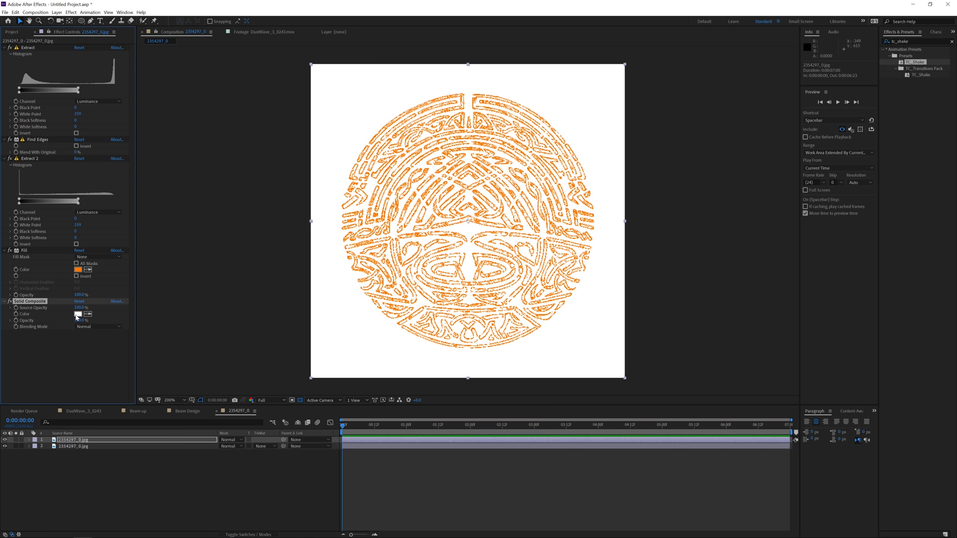
click(77, 315)
drag(616, 452, 530, 520)
key(Return)
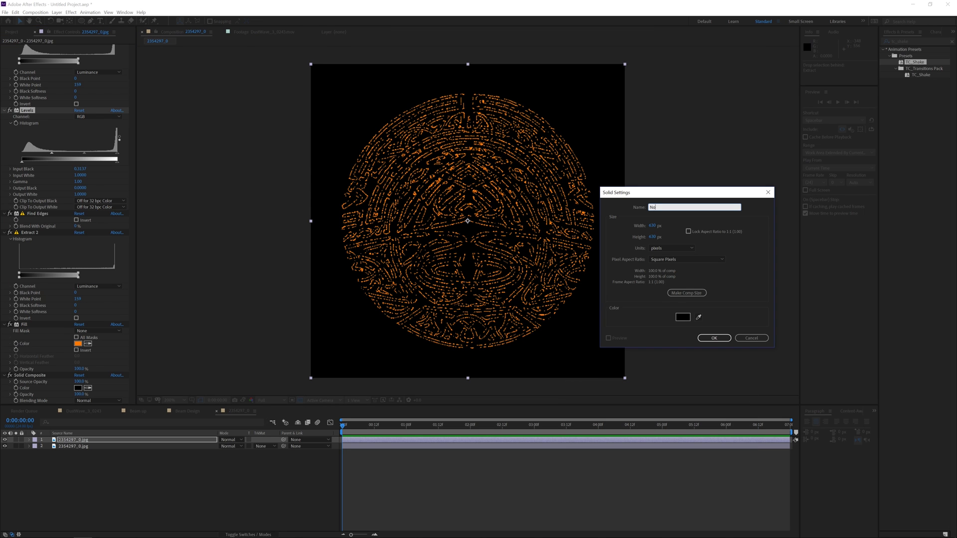
Create a black solid named Noise above the symbol layers and apply Fractal Noise to it
text(ise)
key(Return)
key(ctrl+space)
text(ra)
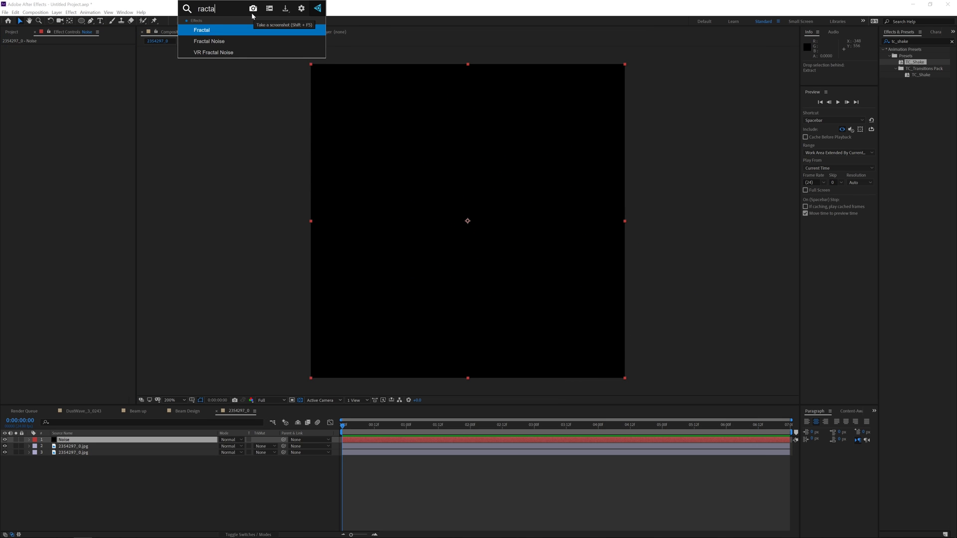
key(Down)
key(Return)
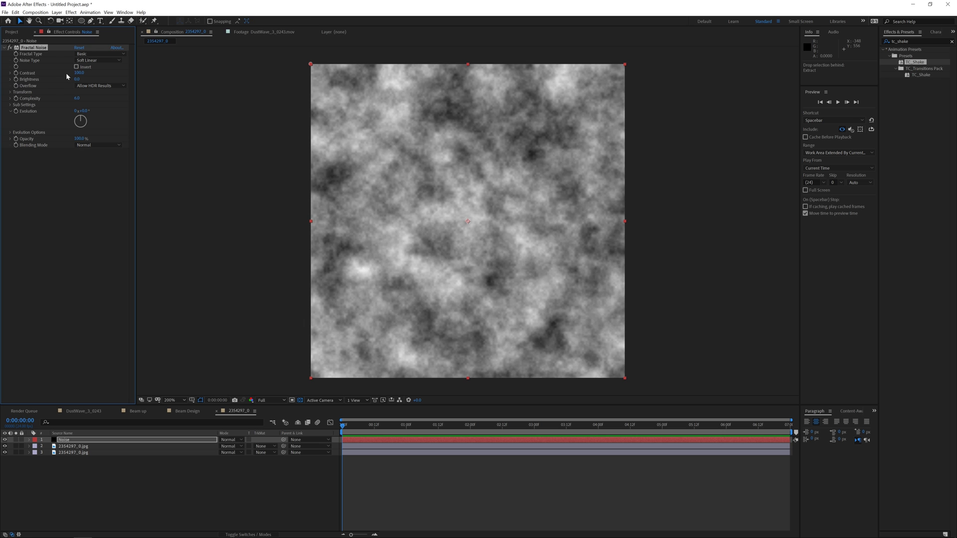
Increase the Fractal Noise contrast and animate its Evolution with the expression time*100
drag(90, 73, 146, 84)
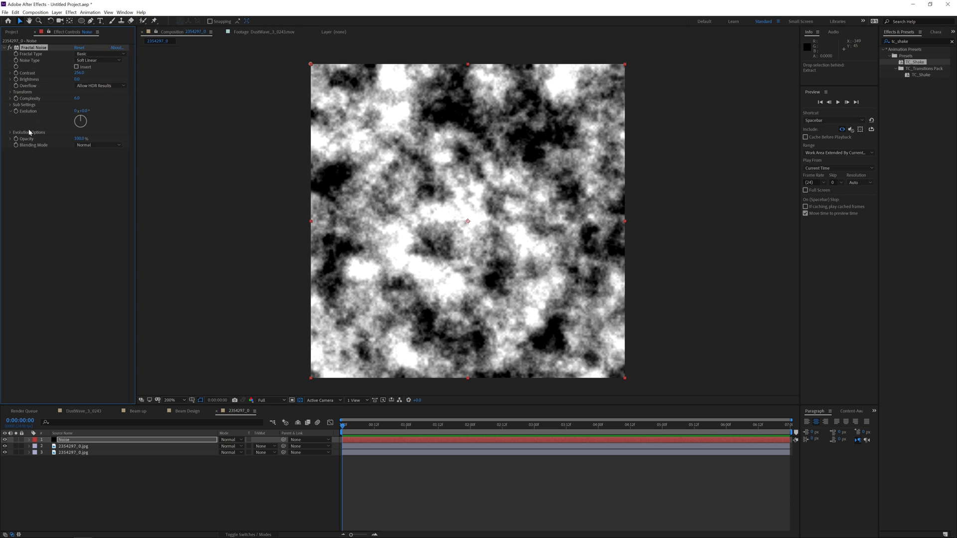
alt+click(17, 112)
text(time*1)
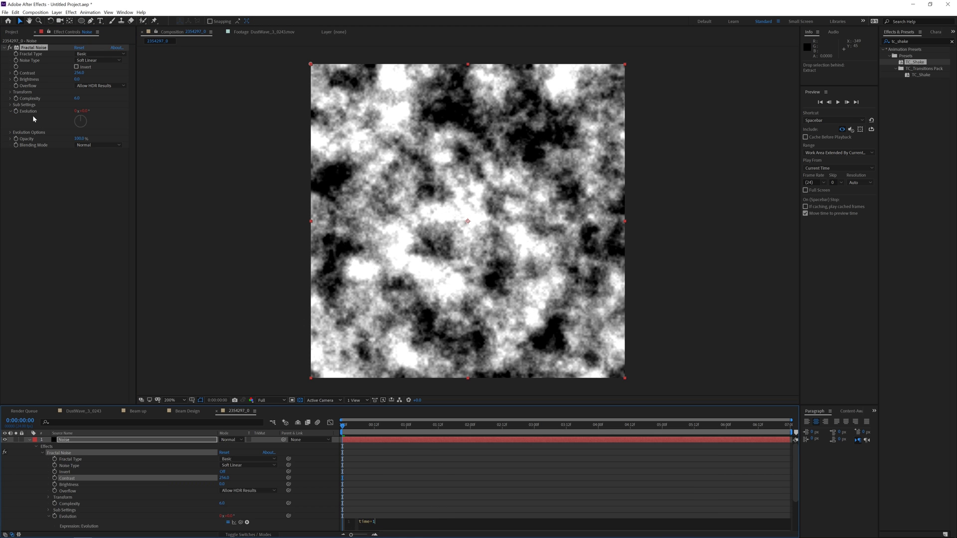
text(00)
key(Return)
click(30, 444)
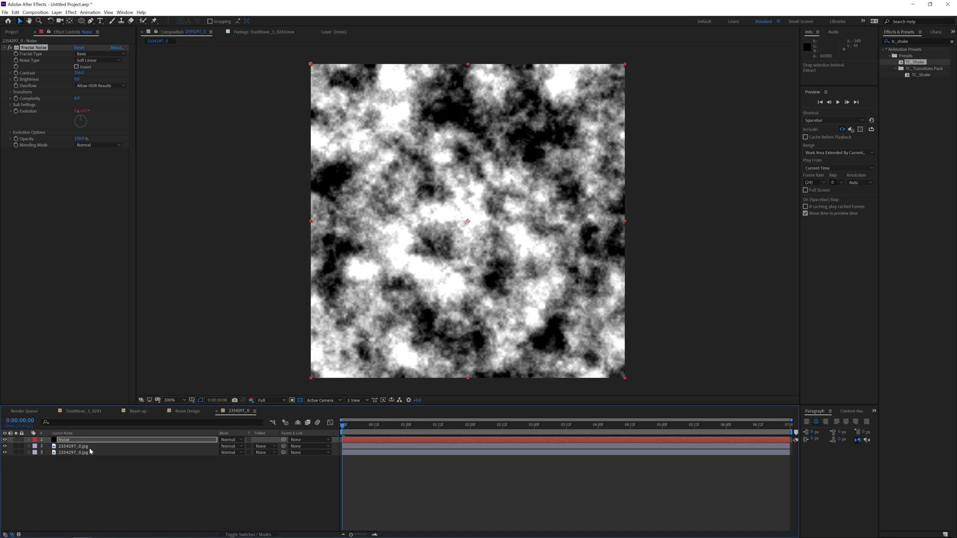
Use the Noise layer as a luma matte for the orange edges layer, then raise the noise contrast further and adjust its scale
click(266, 445)
click(494, 471)
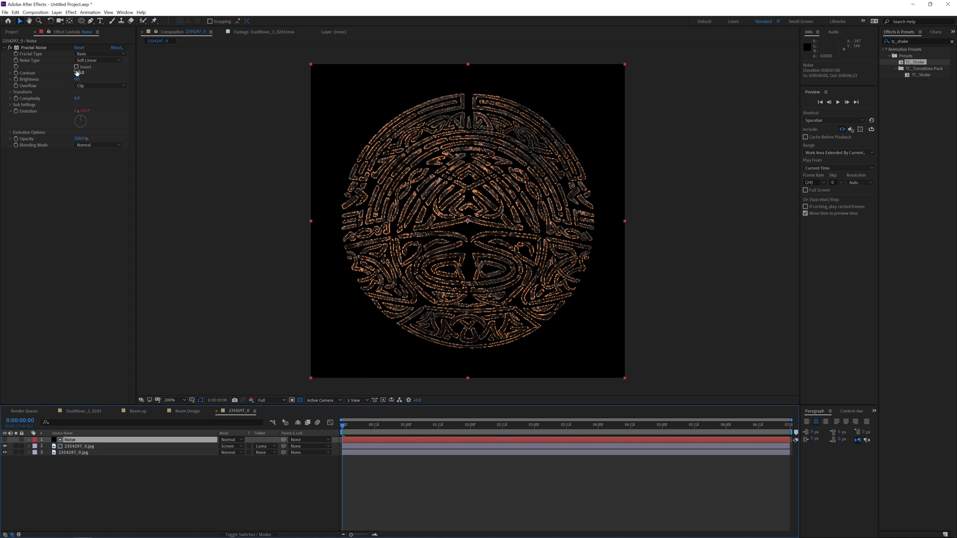
drag(77, 73, 119, 77)
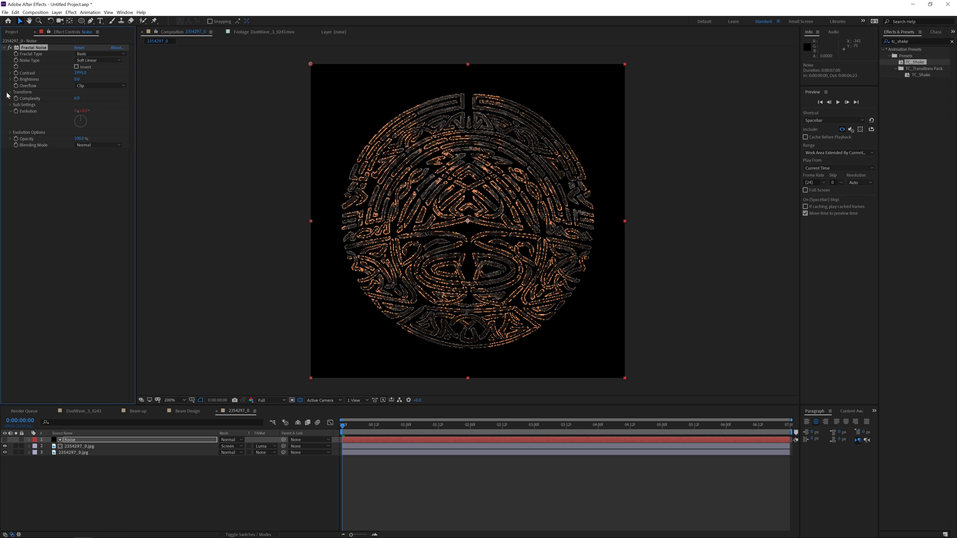
drag(80, 111, 101, 120)
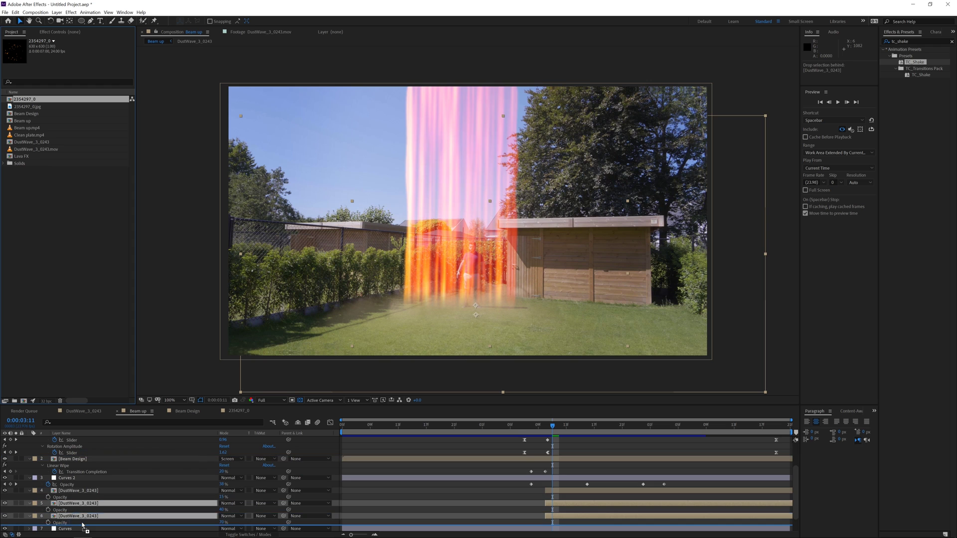
Place the 2354297_0 composition between the dust layers and Curves in Beam up, and lay it flat in 3D on the grass
drag(82, 525, 83, 526)
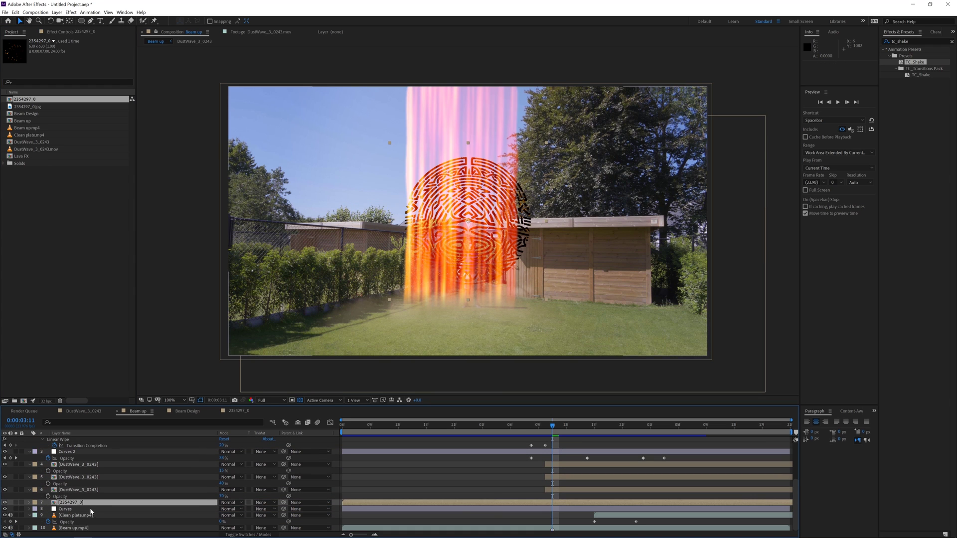
click(234, 534)
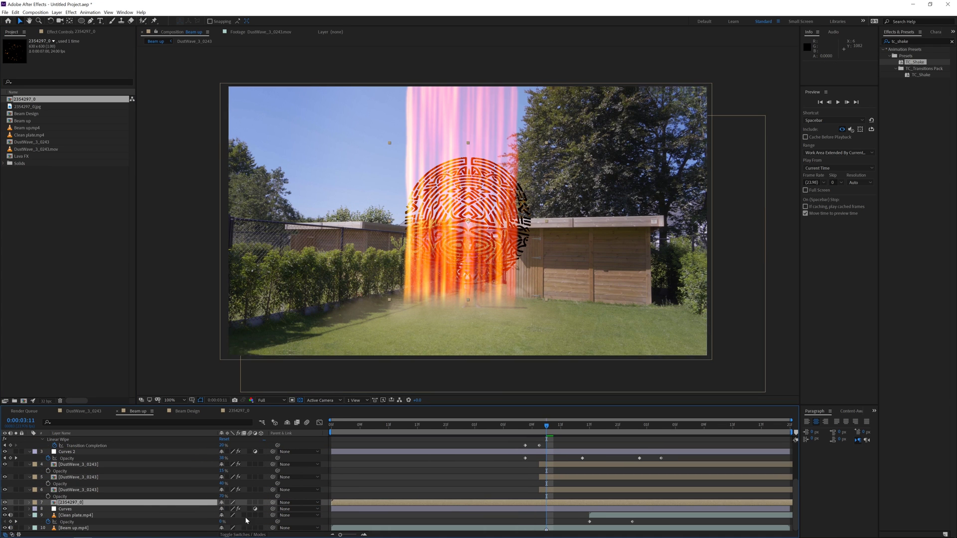
drag(483, 221, 481, 205)
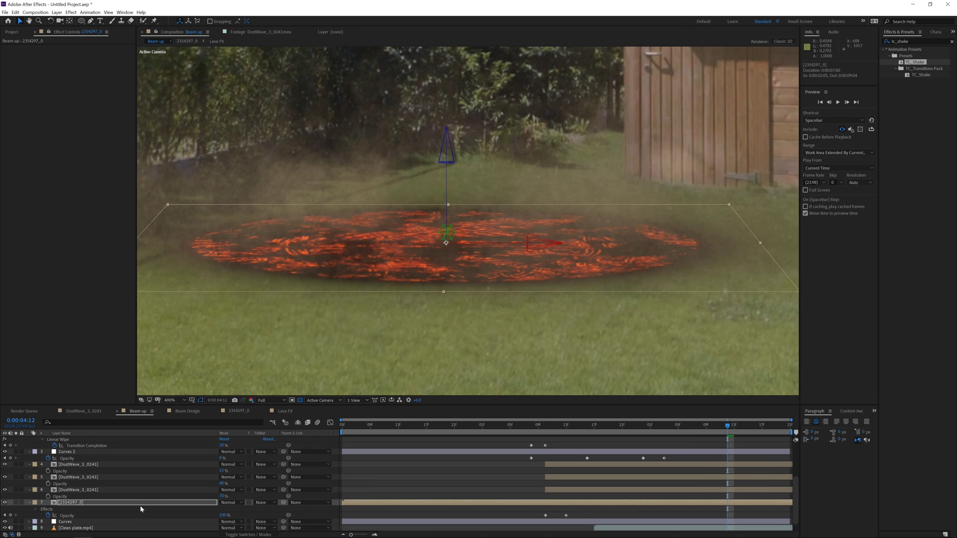
Duplicate the ground symbol layer, set the upper copy's blending mode to Add and apply the Perfect Glow preset to it
key(ctrl+d)
click(231, 502)
click(238, 274)
key(ctrl+space)
text(perf)
key(Return)
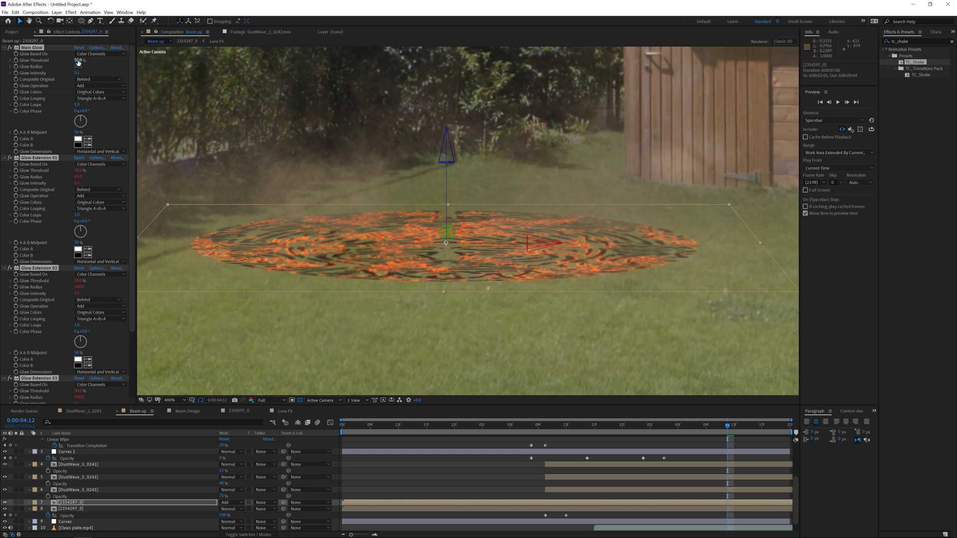